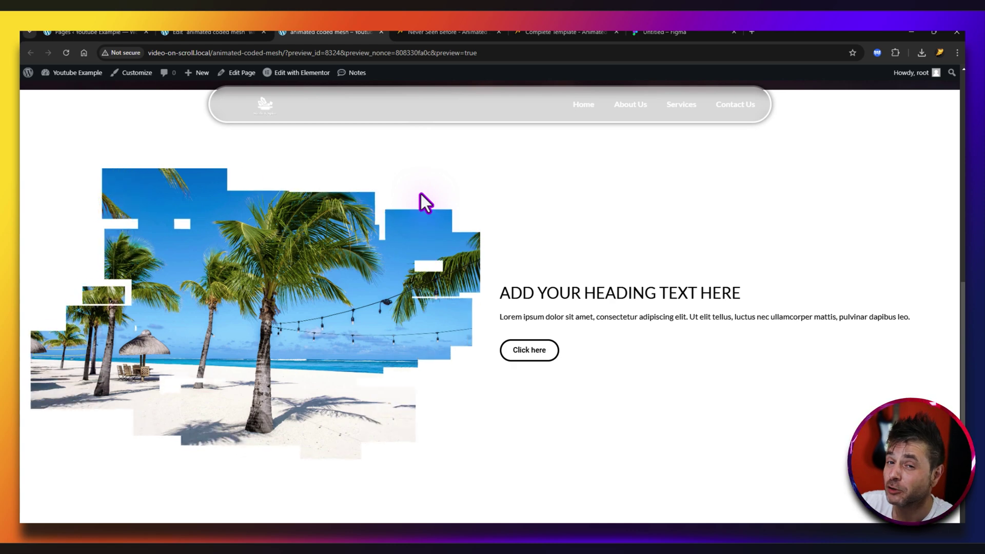
# Step: Review the product page of the complete animated and morphing SVG image mesh template
pyautogui.click(543, 35)
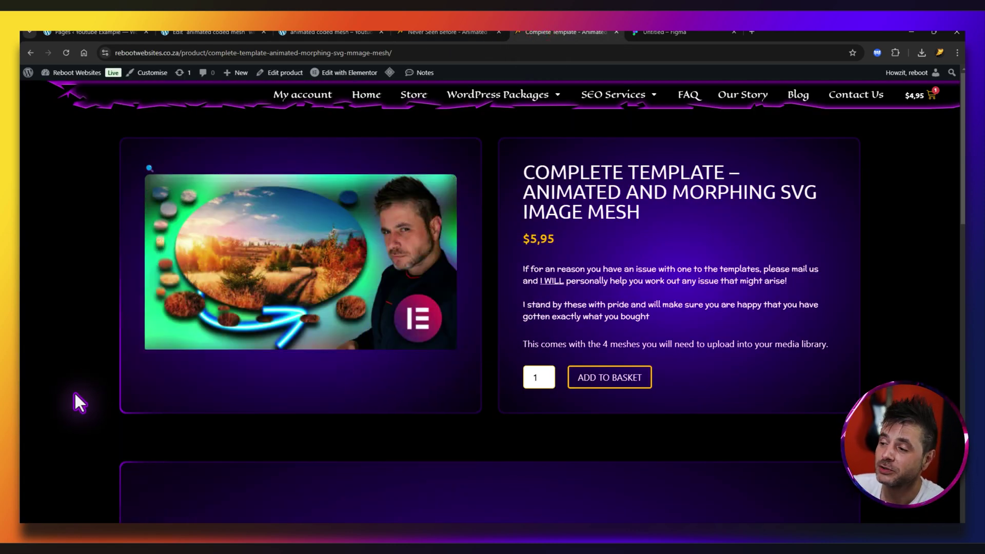
pyautogui.scroll(-8, 90, 308)
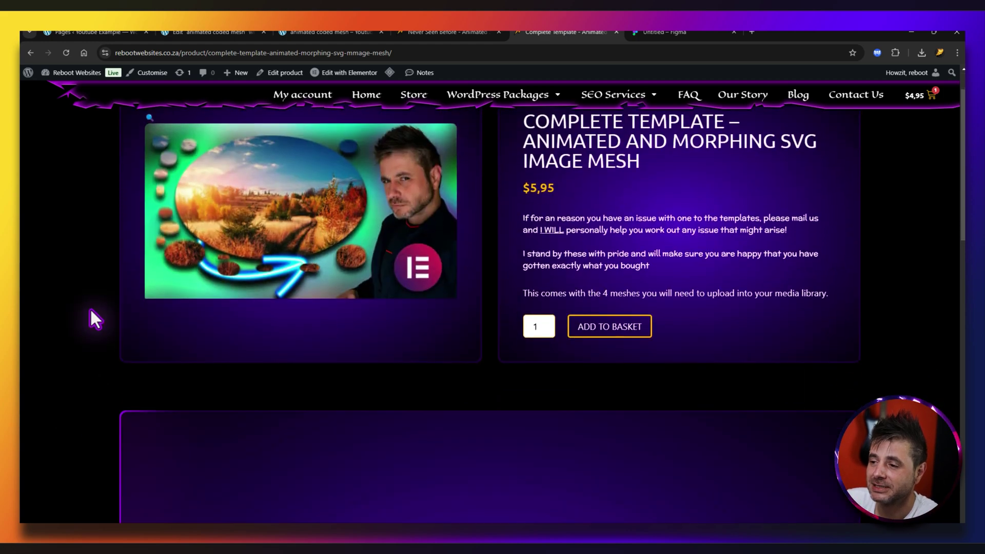
pyautogui.scroll(8, 267, 290)
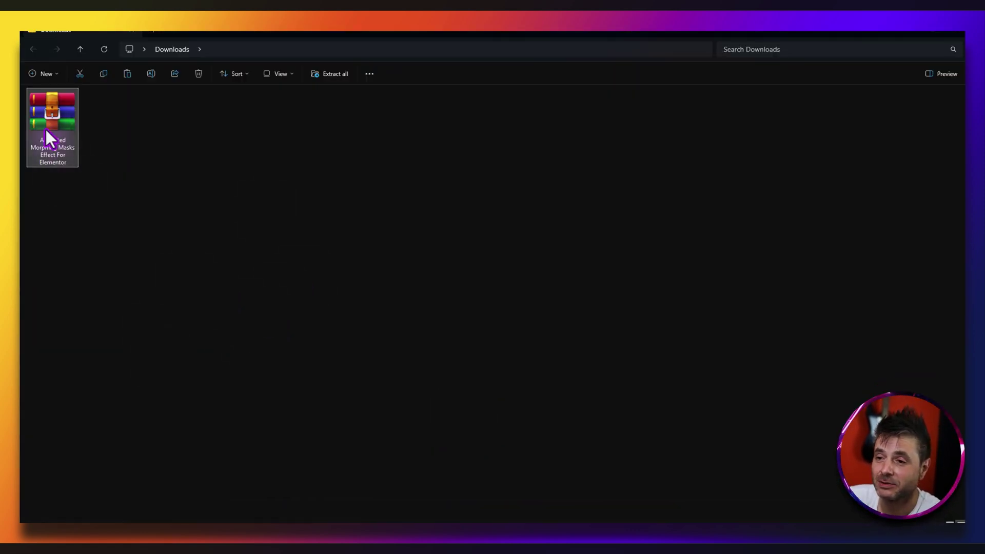
# Step: Extract the Animated Morphing Masks Effect For Elementor archive into the Downloads folder and select its extracted files
pyautogui.rightClick(45, 118)
pyautogui.click(285, 143)
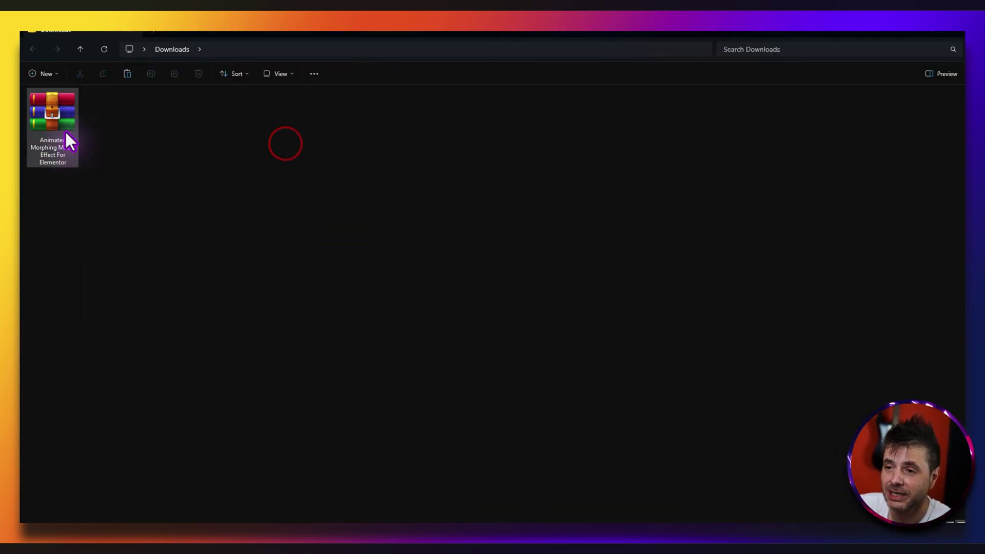
pyautogui.click(33, 111)
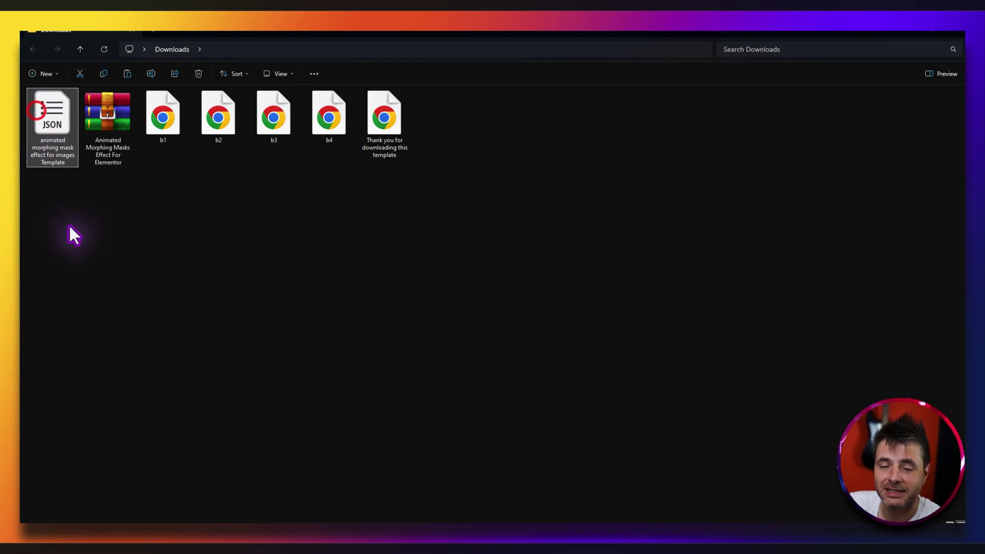
pyautogui.moveTo(326, 180); pyautogui.dragTo(162, 129)
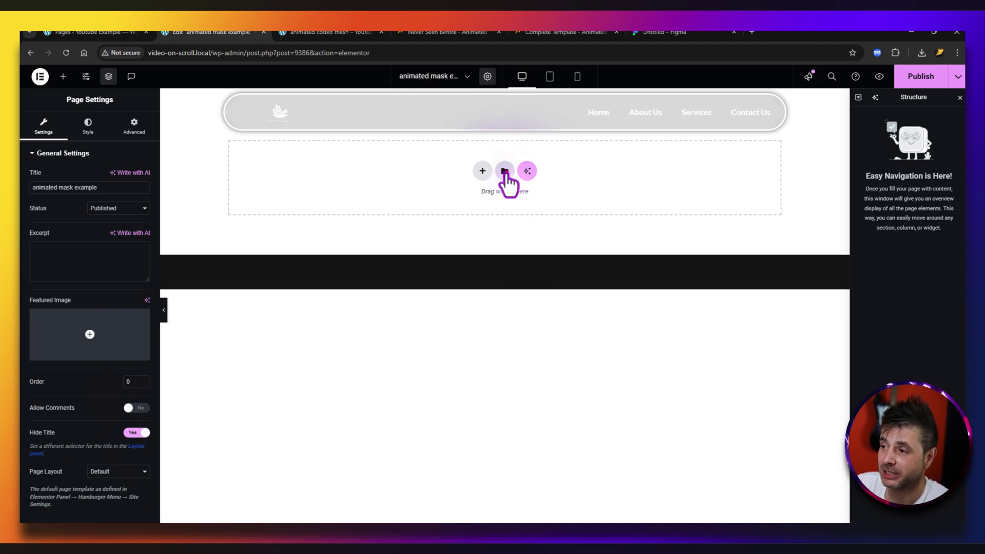
# Step: Import the animated morphing mask effect JSON template into the Elementor library and insert it into the page
pyautogui.click(505, 171)
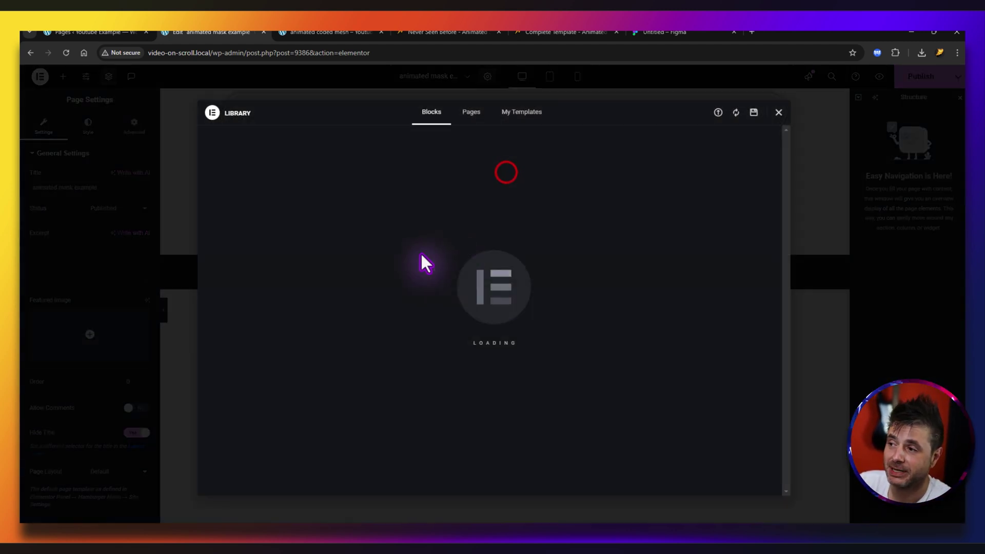
pyautogui.click(717, 111)
pyautogui.hotkey('alt', 'Tab')
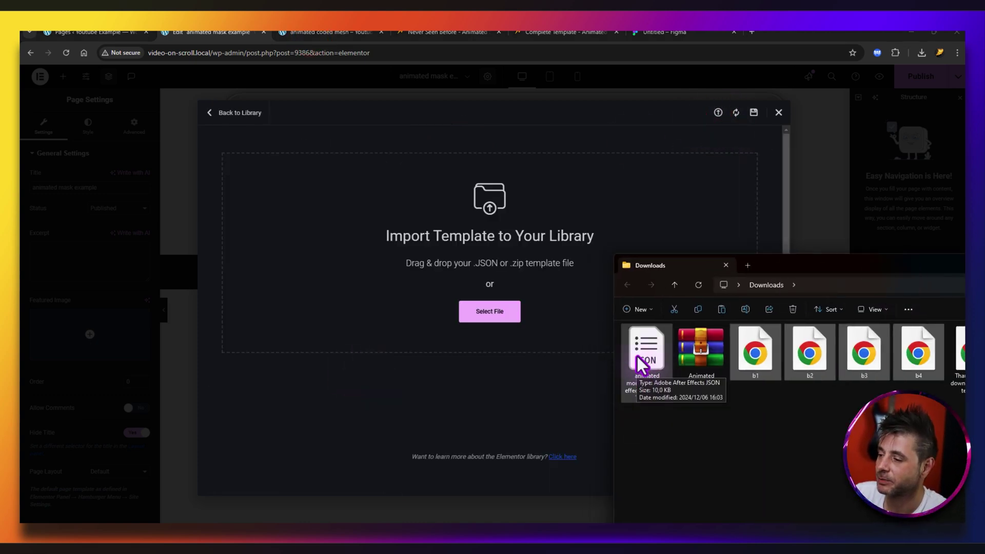
pyautogui.moveTo(641, 362); pyautogui.dragTo(500, 251)
pyautogui.click(574, 340)
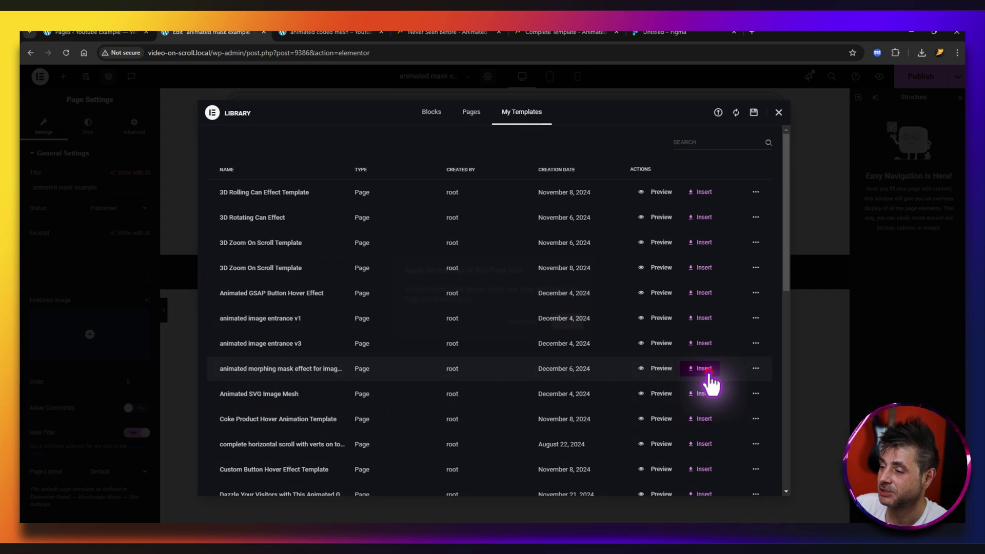
pyautogui.click(704, 368)
pyautogui.click(564, 324)
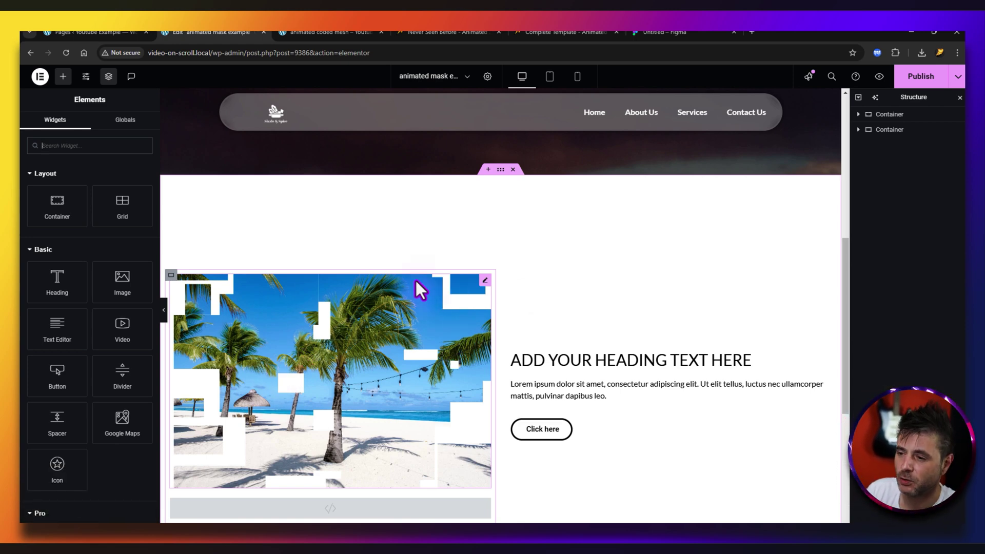
# Step: Open the media selection for the custom mask of the palm beach image
pyautogui.click(373, 329)
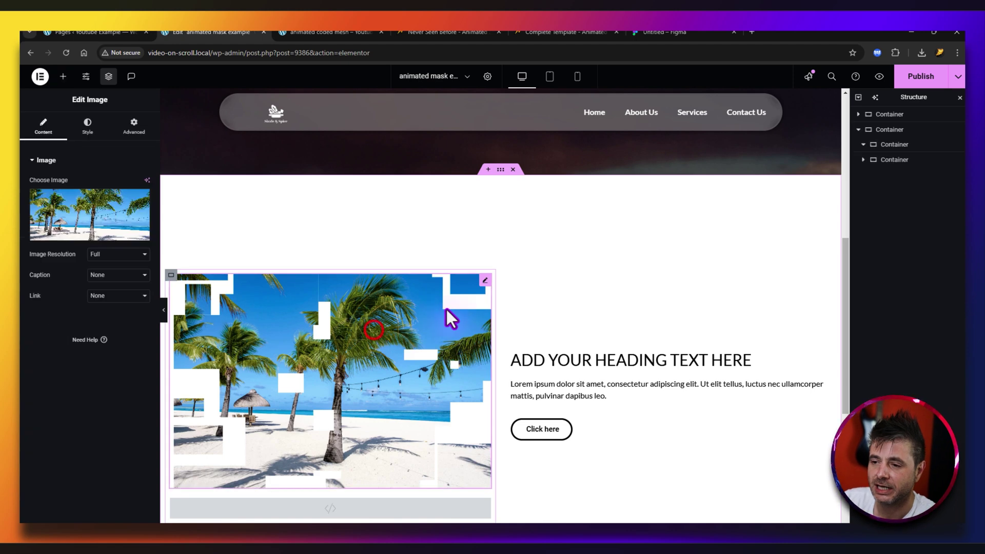
pyautogui.click(135, 128)
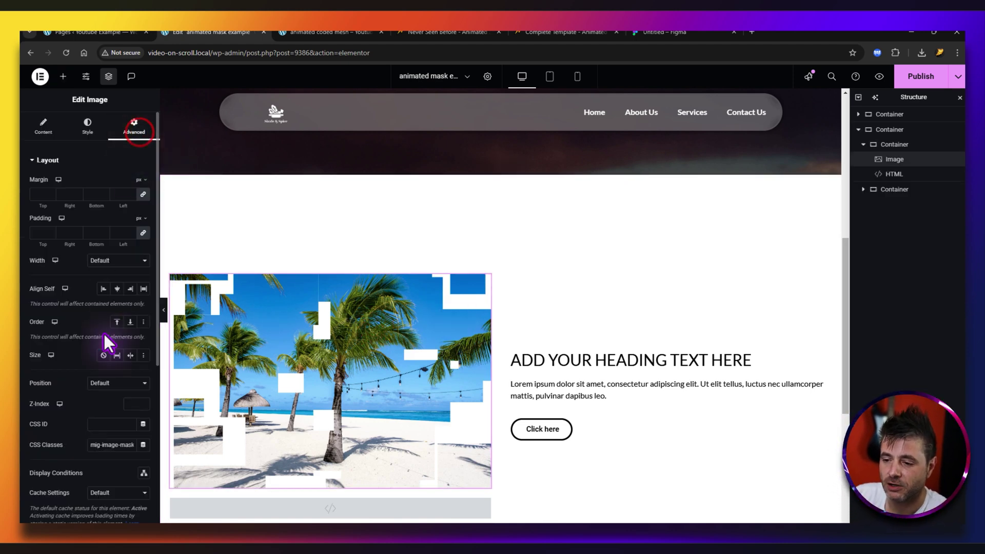
pyautogui.scroll(-4, 104, 337)
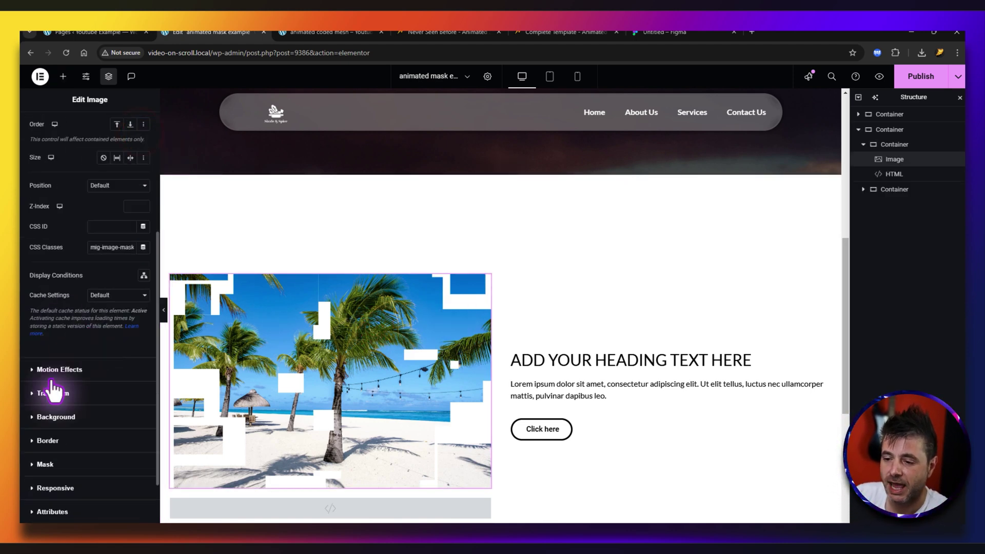
pyautogui.click(45, 464)
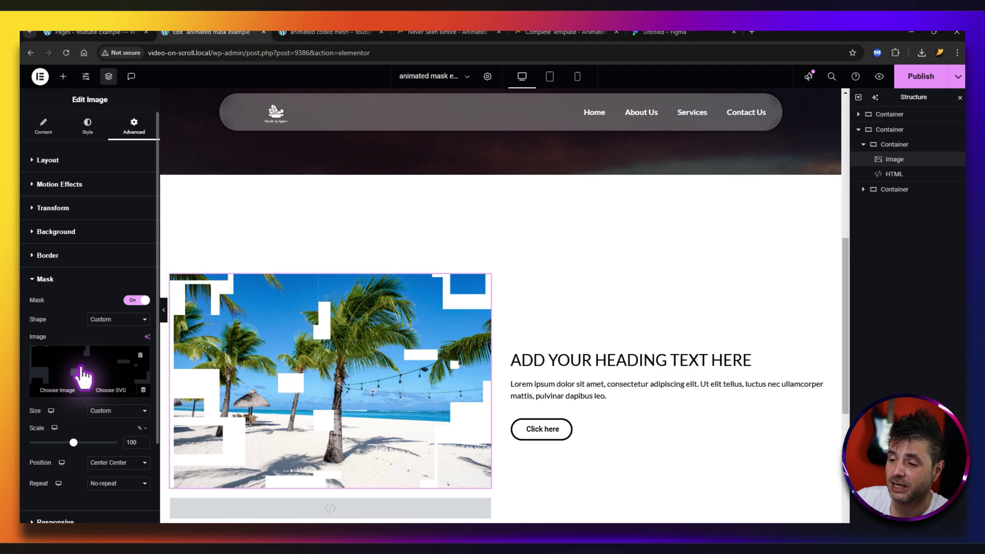
pyautogui.click(86, 375)
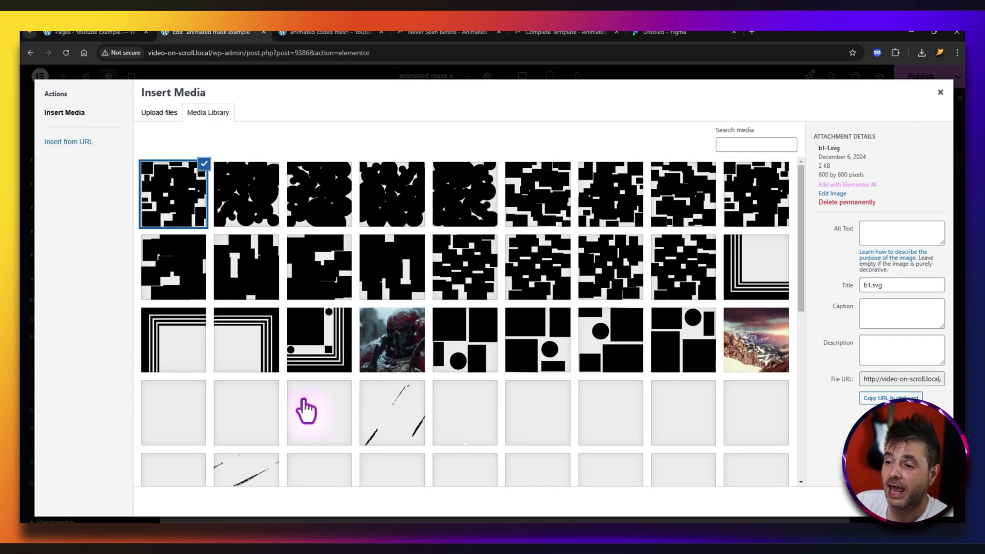
# Step: Upload the mask files b1, b2, b3 and b4 from the Downloads folder to the media library
pyautogui.click(330, 485)
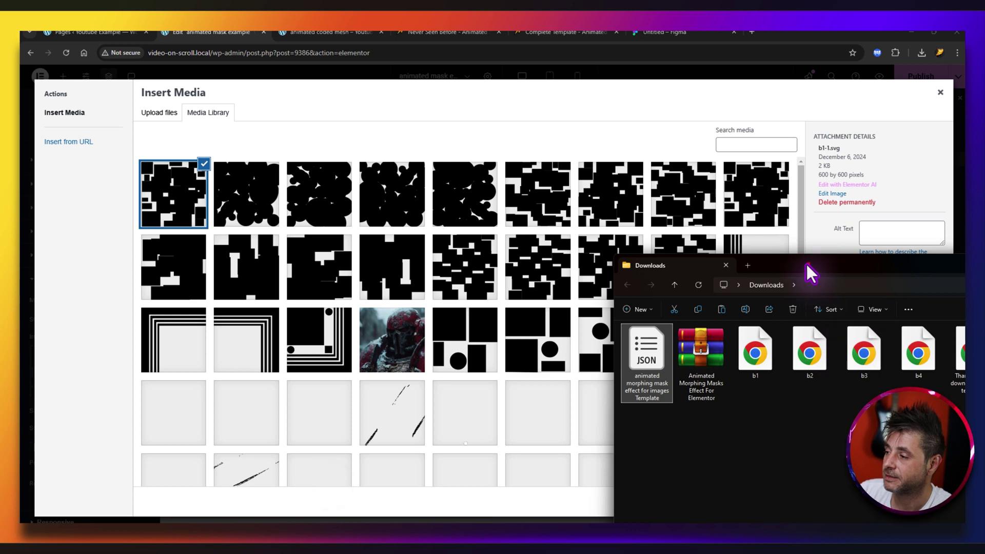
pyautogui.moveTo(809, 267); pyautogui.dragTo(412, 281)
pyautogui.moveTo(527, 427); pyautogui.dragTo(246, 178)
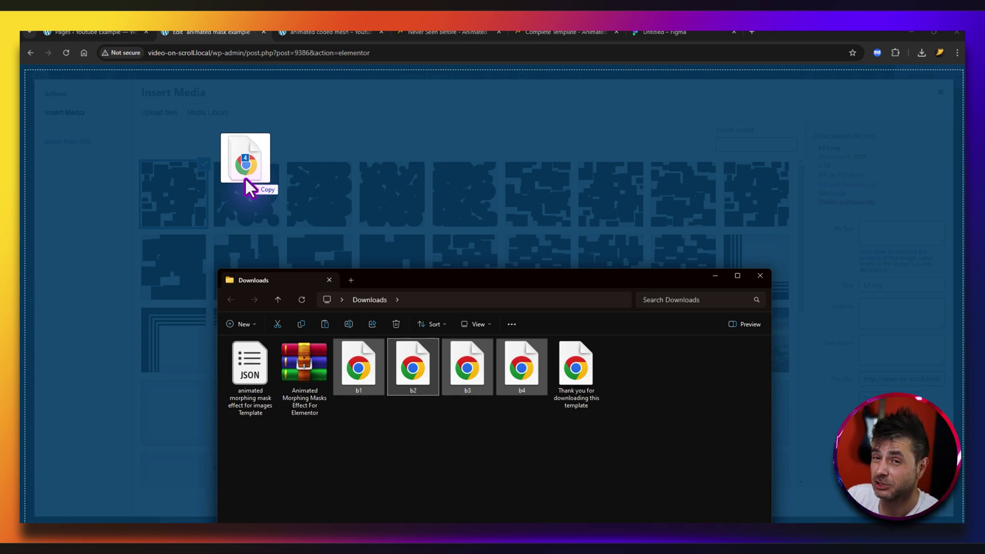
pyautogui.moveTo(245, 178); pyautogui.dragTo(245, 179)
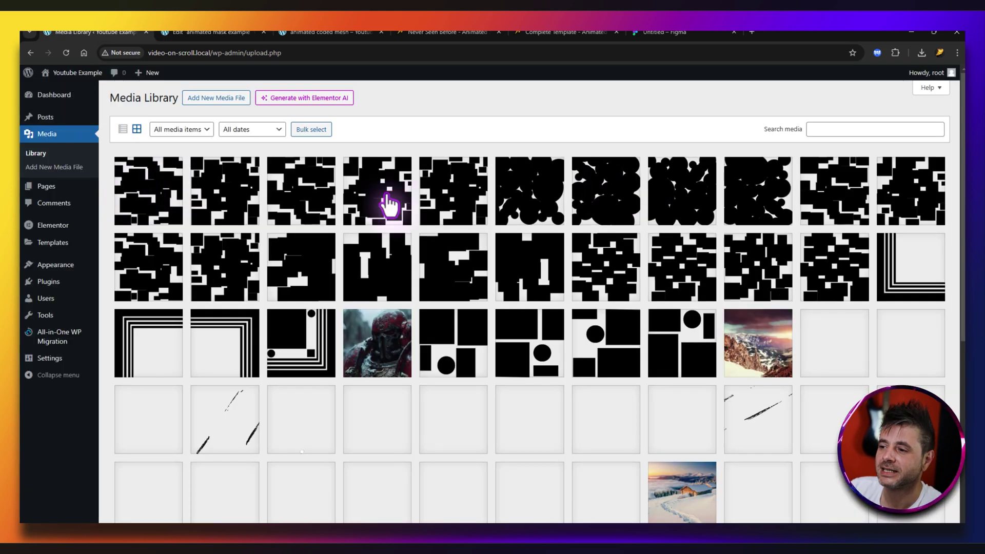
# Step: Find the newly uploaded b1 mask (b1-2.svg) in the WordPress media library and copy its file URL
pyautogui.click(367, 207)
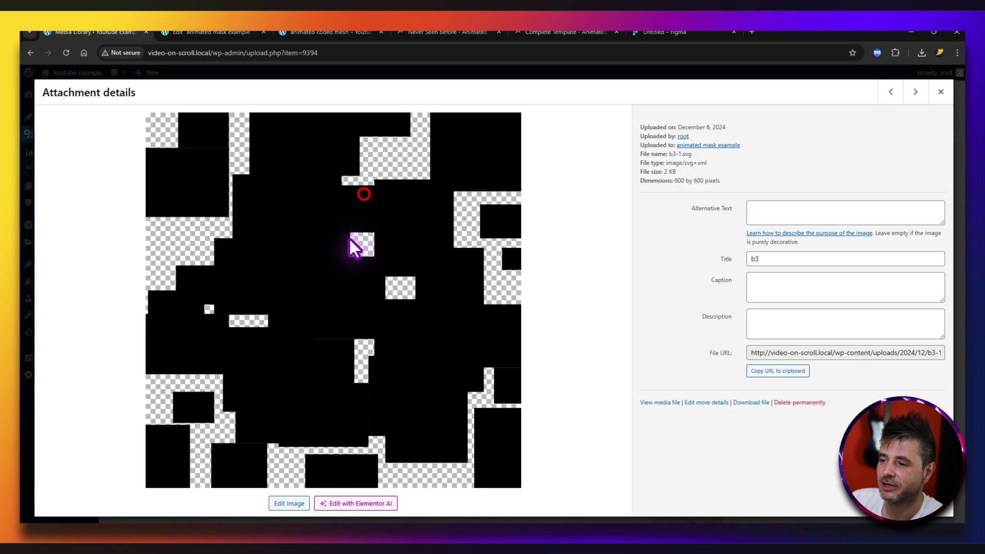
pyautogui.click(940, 93)
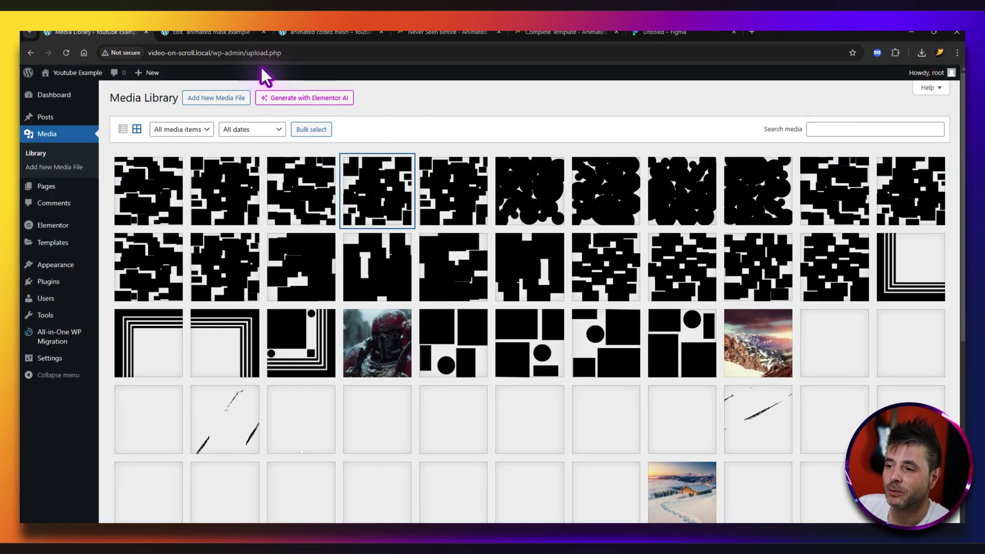
pyautogui.click(353, 176)
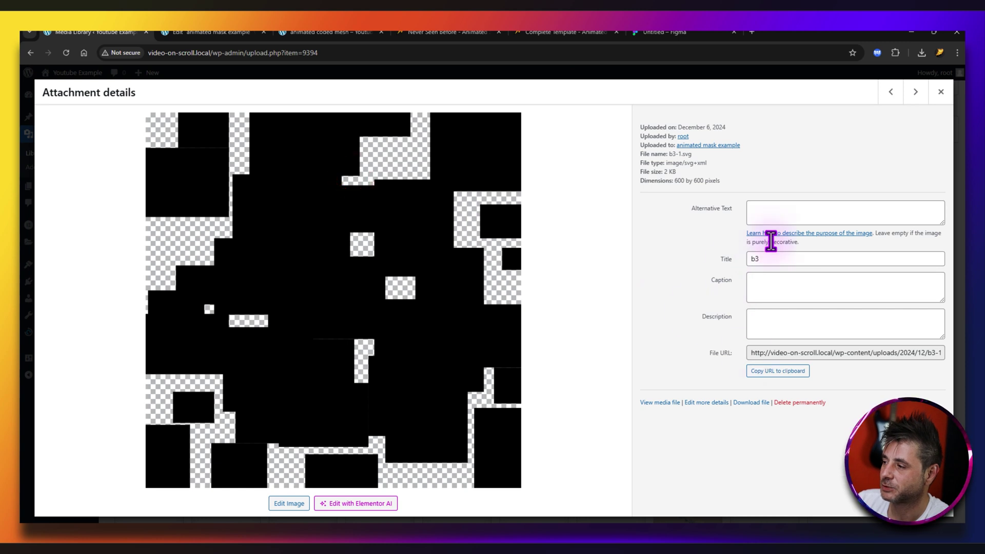
pyautogui.click(890, 93)
pyautogui.click(890, 92)
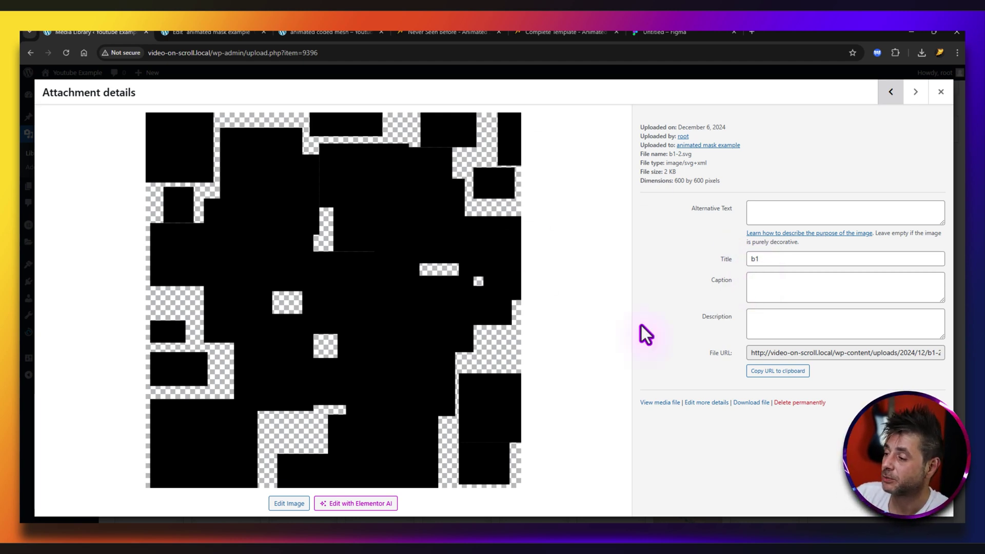
pyautogui.click(762, 370)
# Step: Replace the first maskUrls entry in the HTML widget below the image with the copied b1-2.svg URL
pyautogui.click(271, 32)
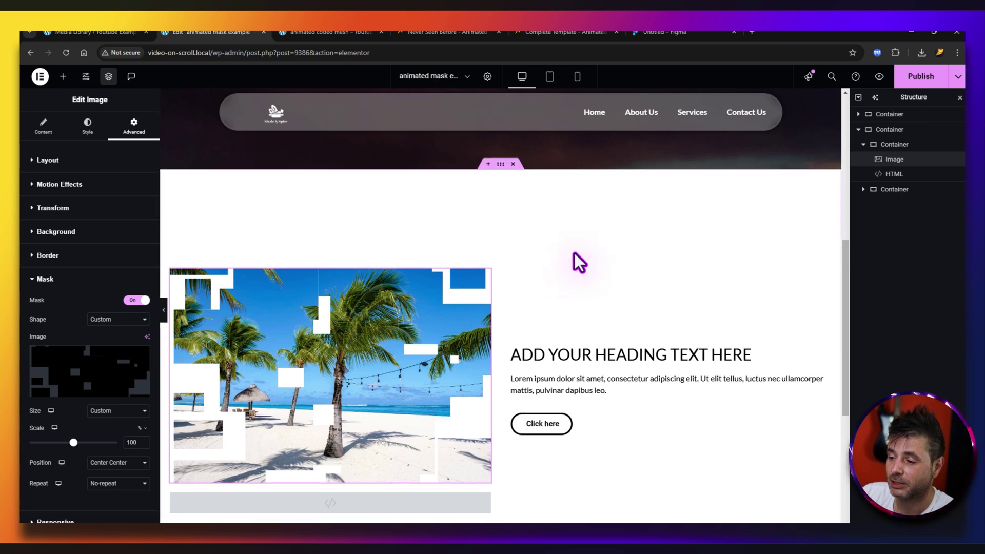
pyautogui.scroll(-5, 299, 336)
pyautogui.click(317, 253)
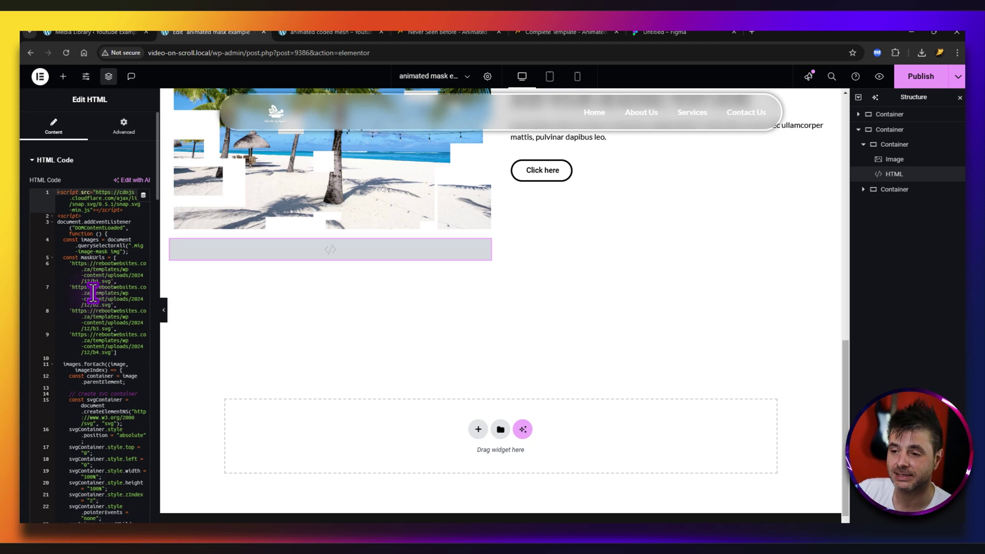
pyautogui.click(109, 281)
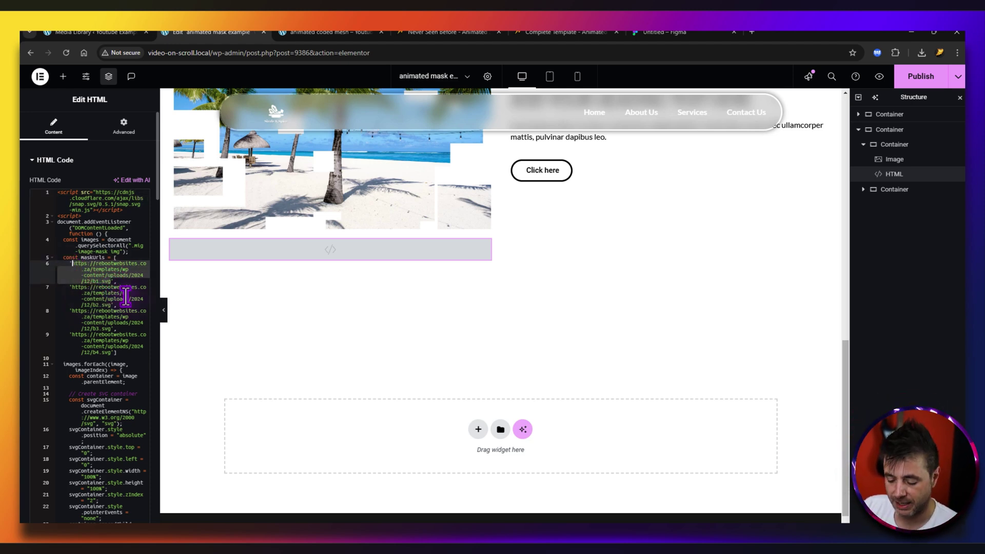
pyautogui.hotkey('ctrl', 'v')
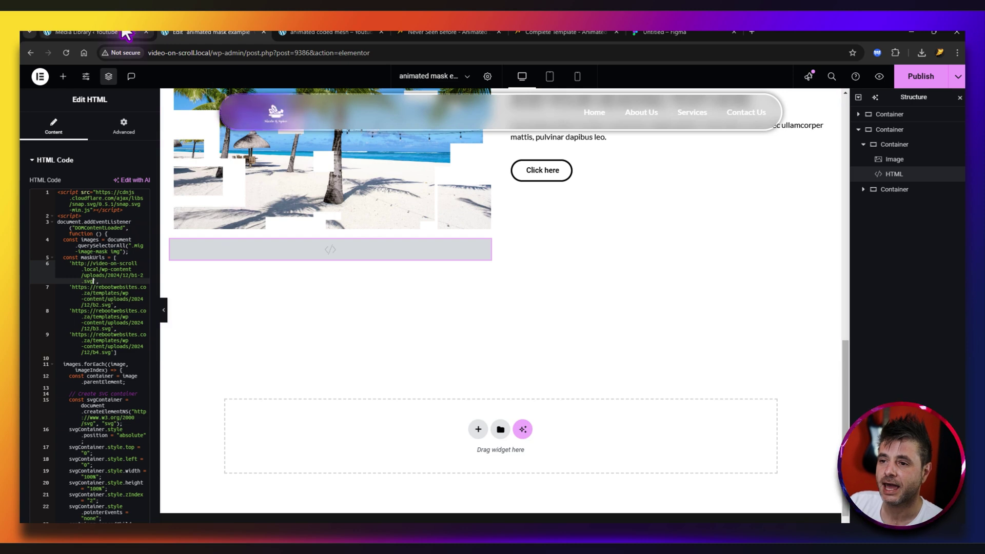
# Step: Copy the file URL of the uploaded b2-1.svg mask and substitute it for the second maskUrls entry in the HTML code
pyautogui.click(125, 34)
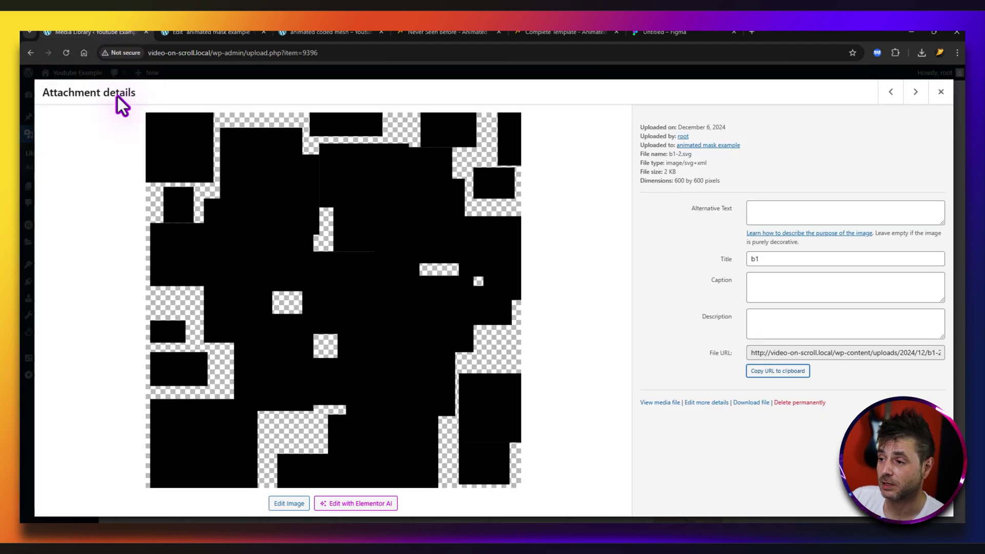
pyautogui.click(891, 93)
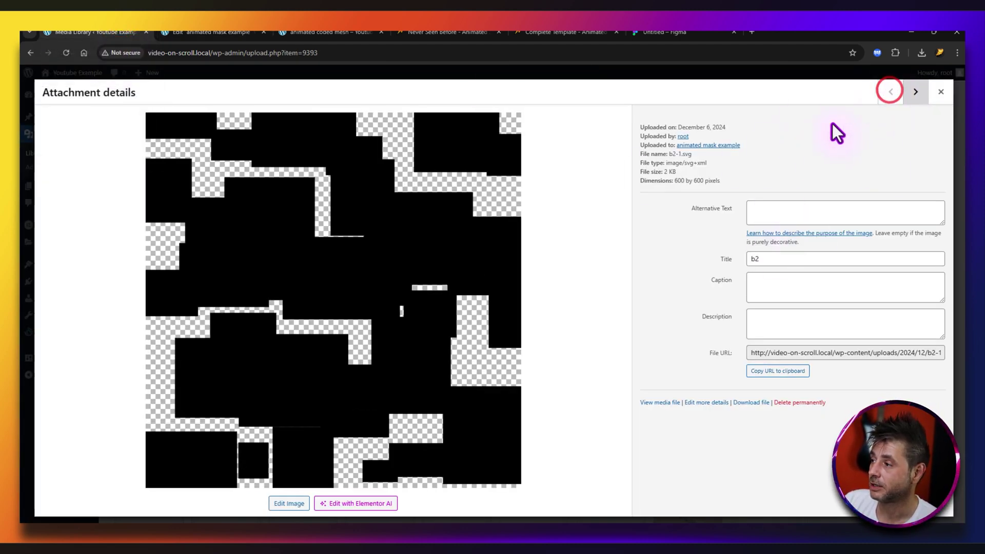
pyautogui.click(768, 371)
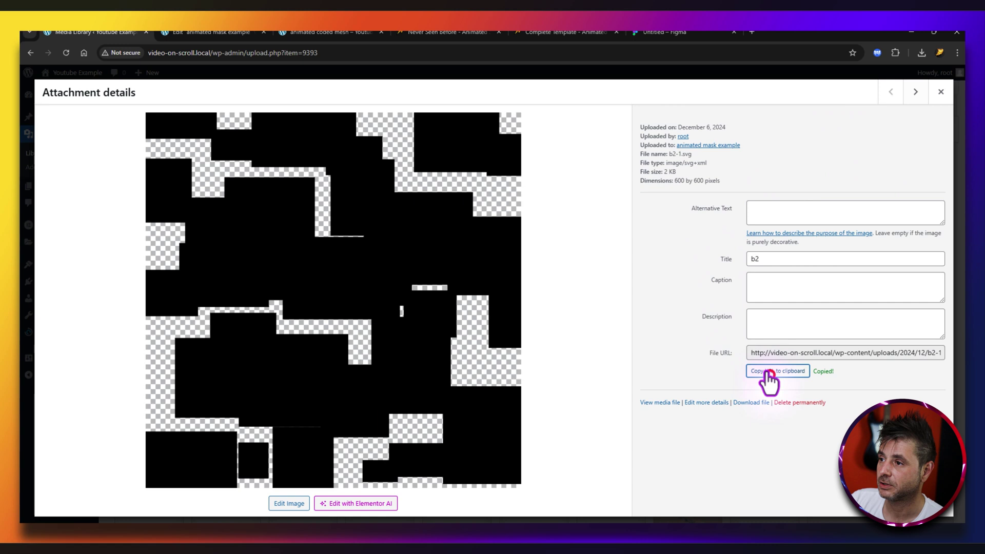
pyautogui.click(211, 32)
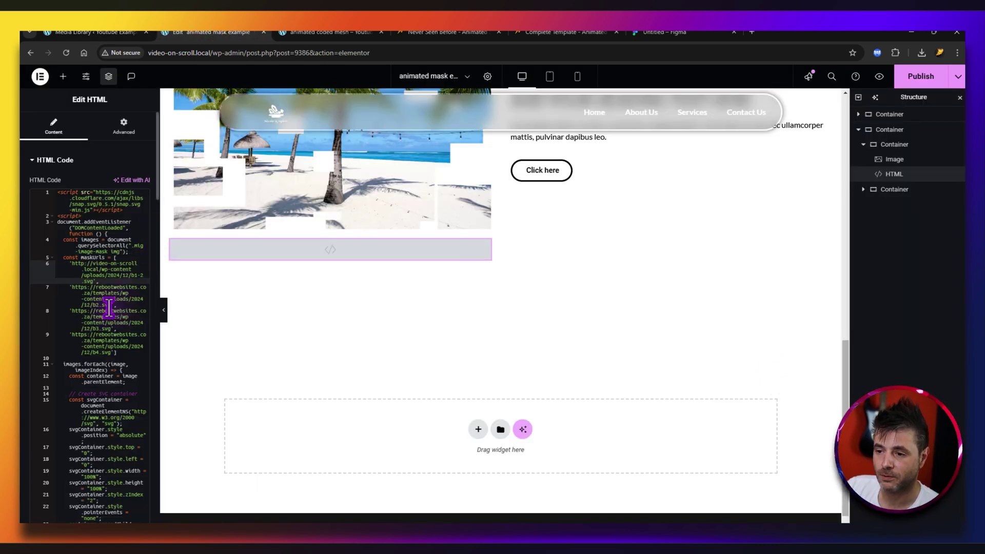
pyautogui.moveTo(109, 306); pyautogui.dragTo(74, 288)
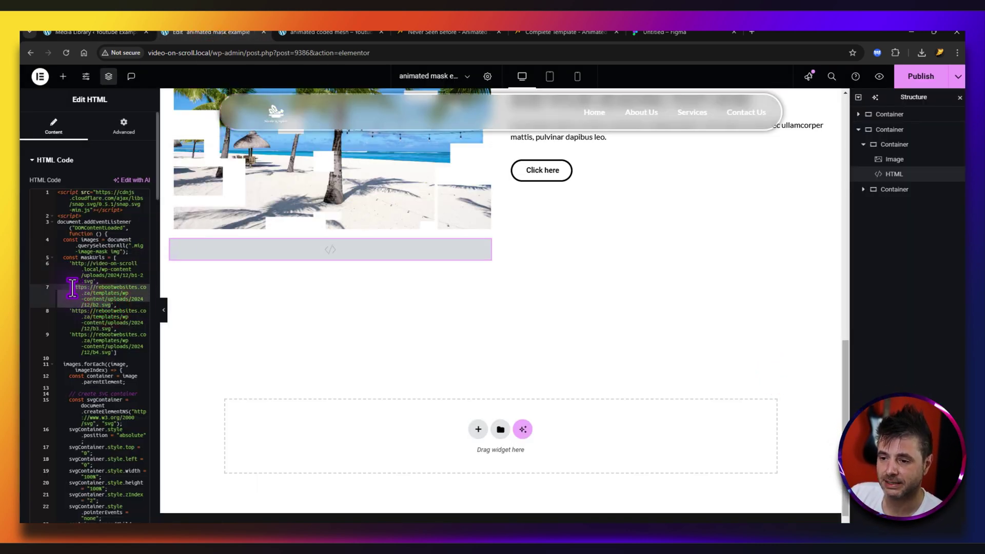
pyautogui.hotkey('ctrl', 'v')
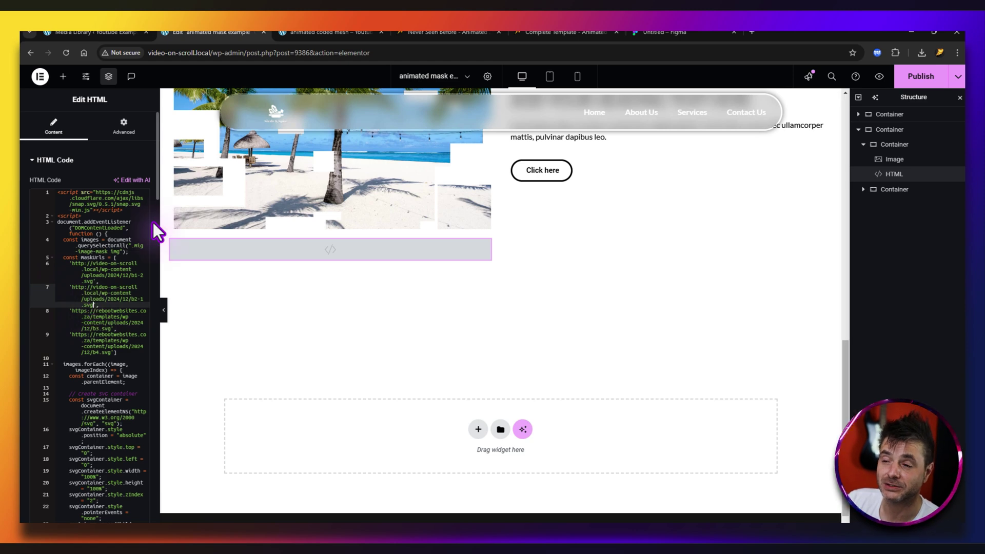
# Step: Copy the file URL of the uploaded b3-1.svg mask and substitute it for the third maskUrls entry in the HTML code
pyautogui.click(90, 32)
pyautogui.click(915, 93)
pyautogui.click(915, 93)
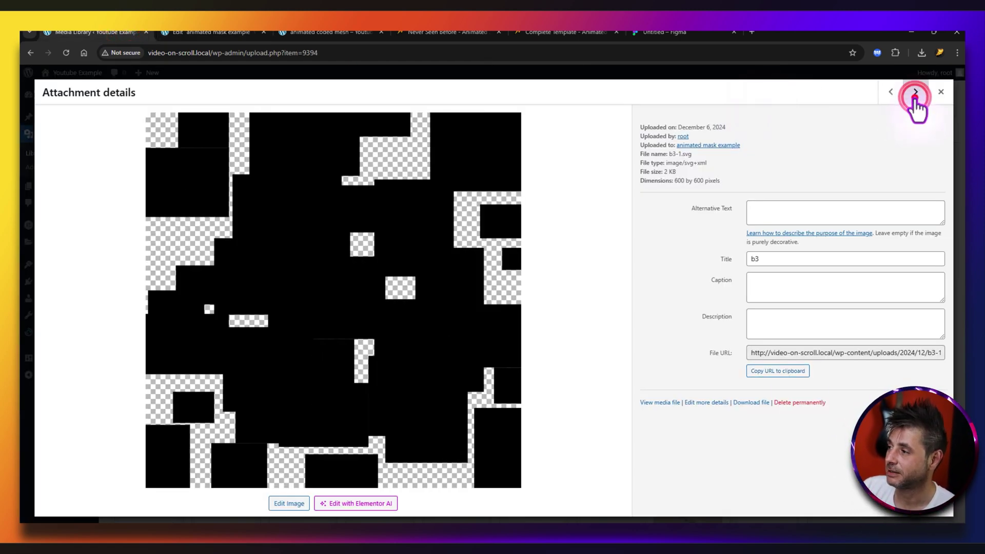
pyautogui.click(790, 370)
pyautogui.click(215, 31)
pyautogui.moveTo(116, 328); pyautogui.dragTo(74, 313)
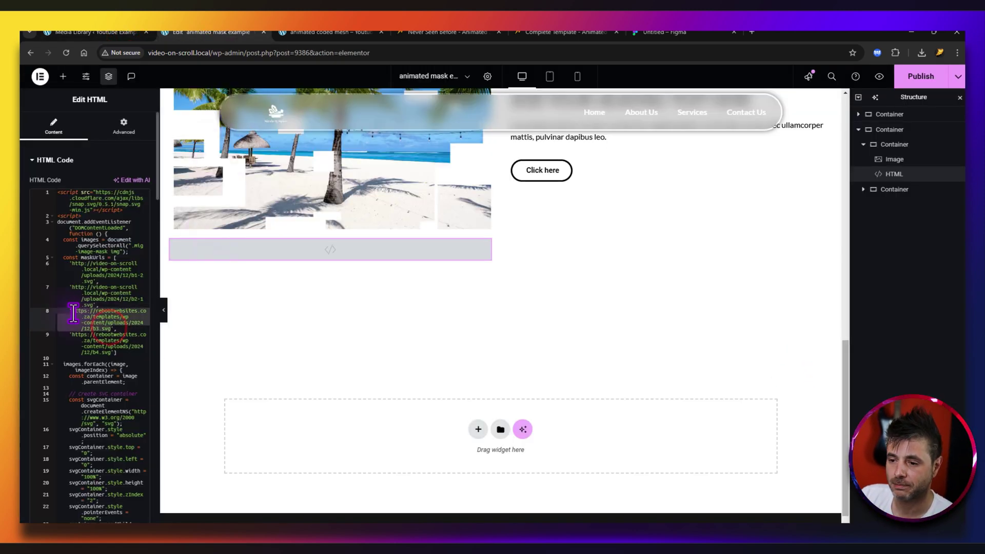
pyautogui.hotkey('ctrl', 'v')
# Step: Copy the file URL of the uploaded b4-1.svg mask and substitute it for the fourth maskUrls entry in the HTML code
pyautogui.click(122, 32)
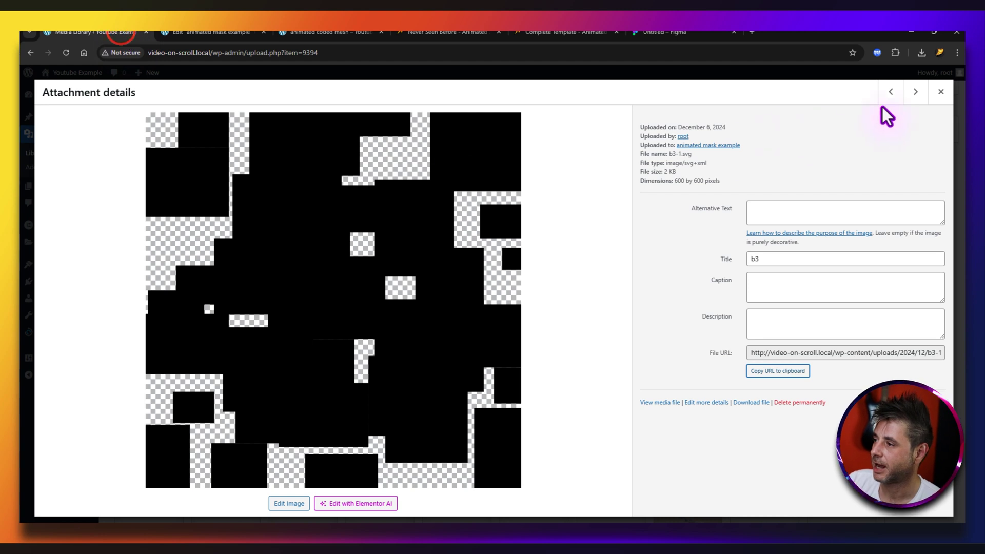
pyautogui.click(889, 92)
pyautogui.click(769, 371)
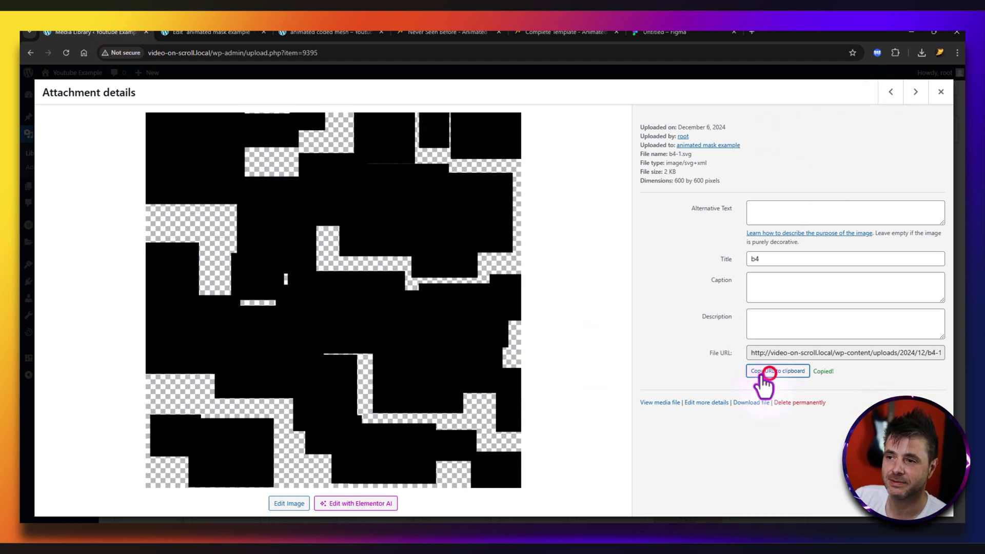
pyautogui.click(220, 33)
pyautogui.moveTo(111, 351); pyautogui.dragTo(73, 334)
pyautogui.hotkey('ctrl', 'v')
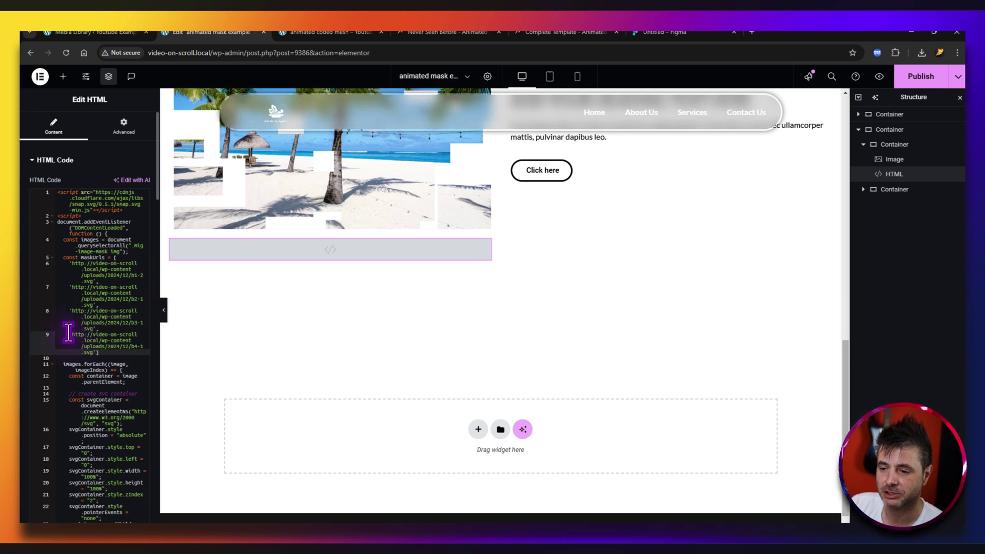
# Step: Publish the animated mask example page and preview the masked beach image on the live page
pyautogui.click(922, 78)
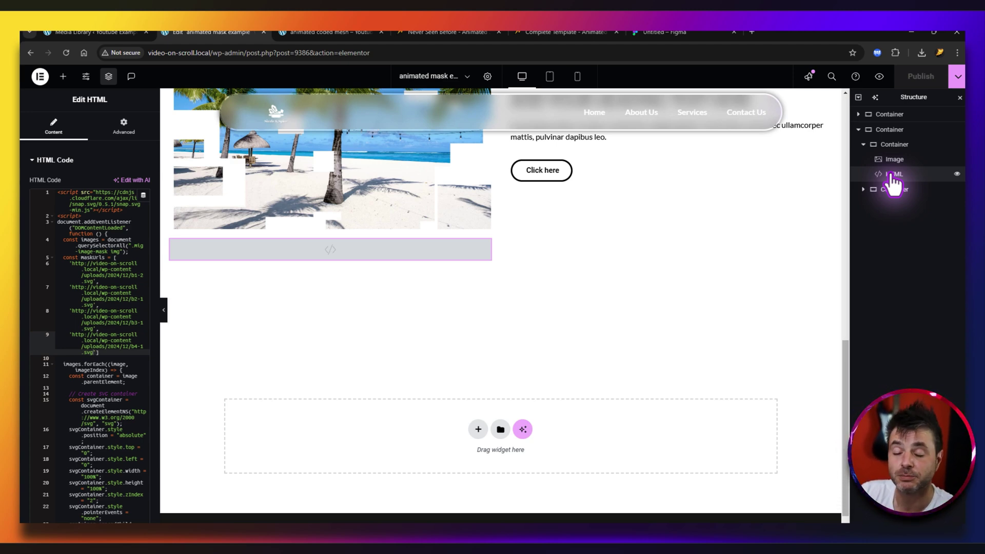
pyautogui.click(879, 76)
pyautogui.scroll(-5, 411, 302)
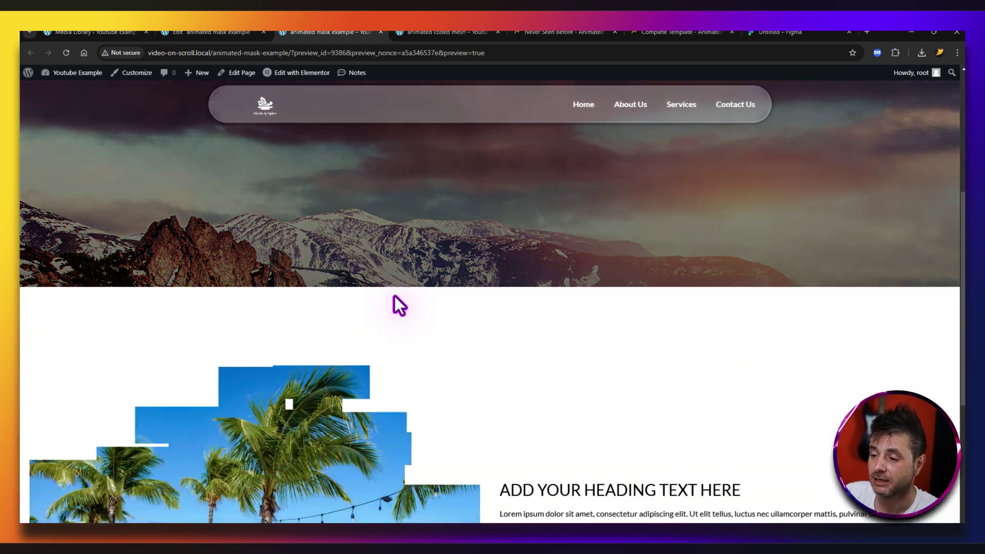
pyautogui.scroll(-1, 321, 353)
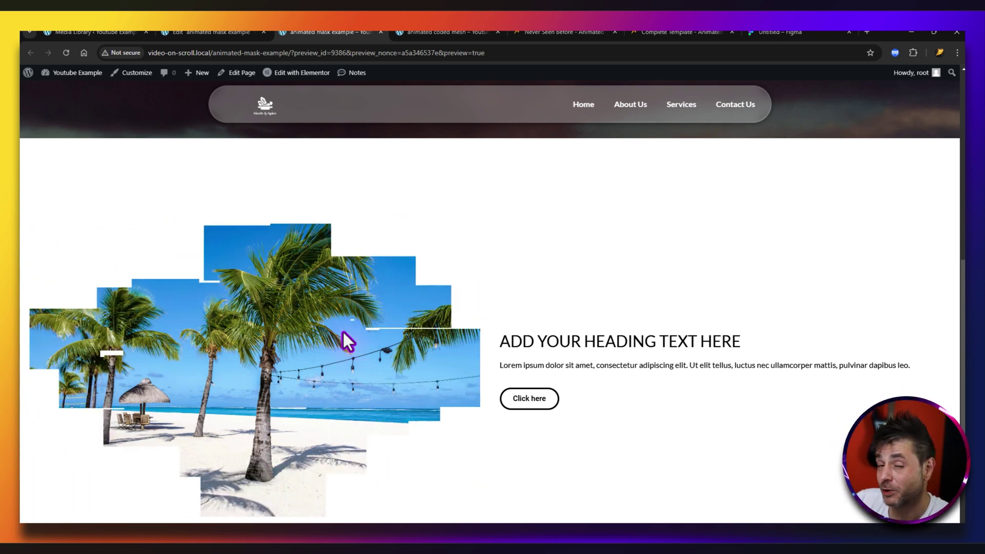
# Step: Review the blog post's mask download, mig-image-mask class and script code, and look at the empty frame in Figma
pyautogui.click(559, 32)
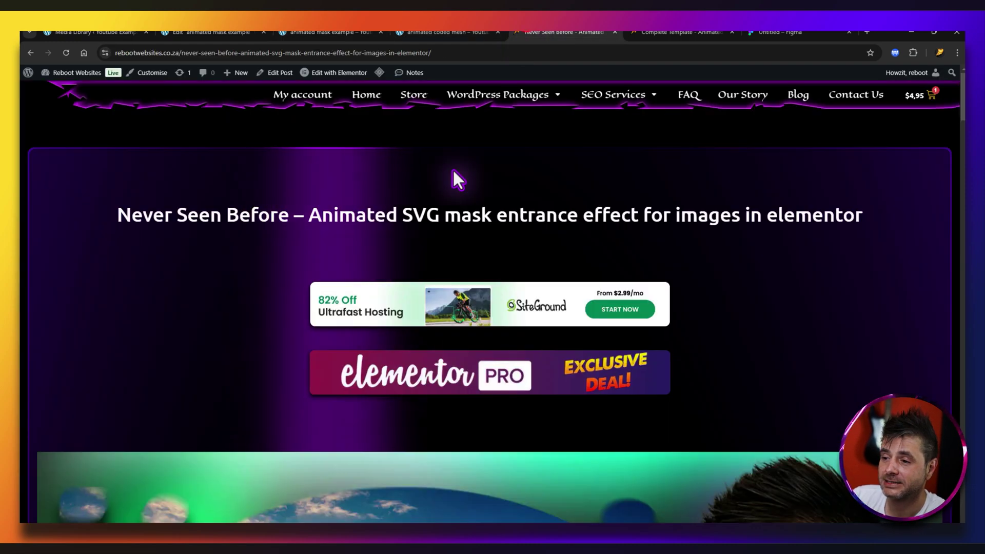
pyautogui.scroll(-12, 125, 351)
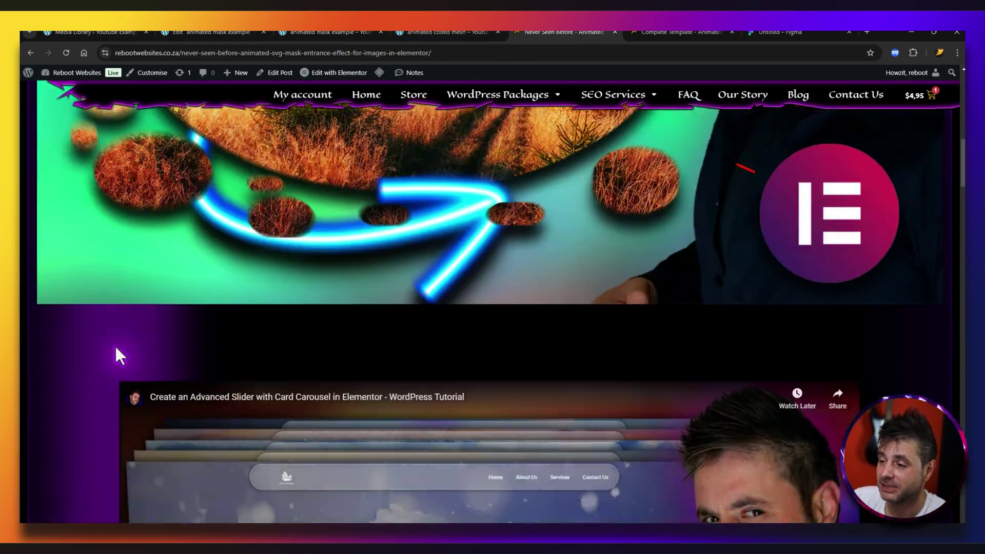
pyautogui.scroll(-6, 78, 324)
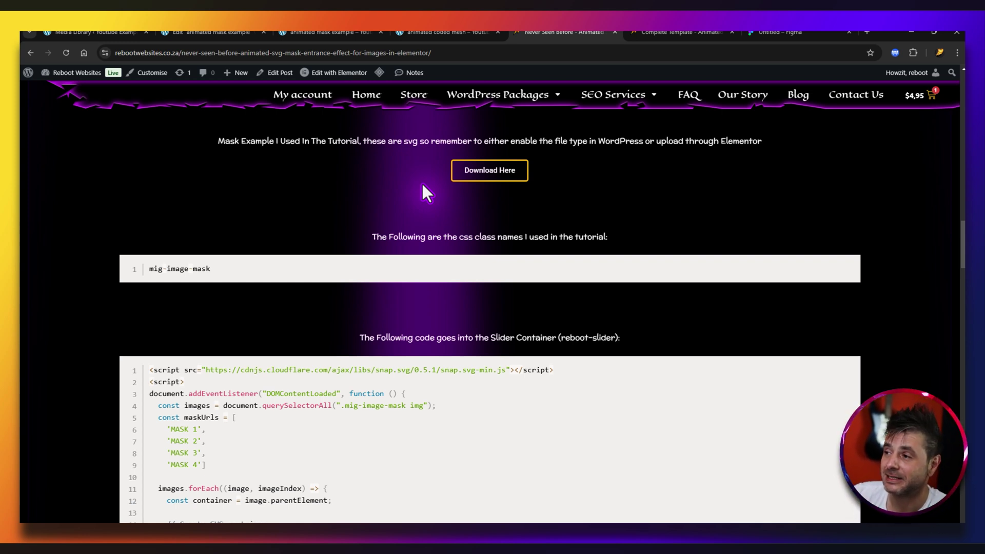
pyautogui.click(769, 32)
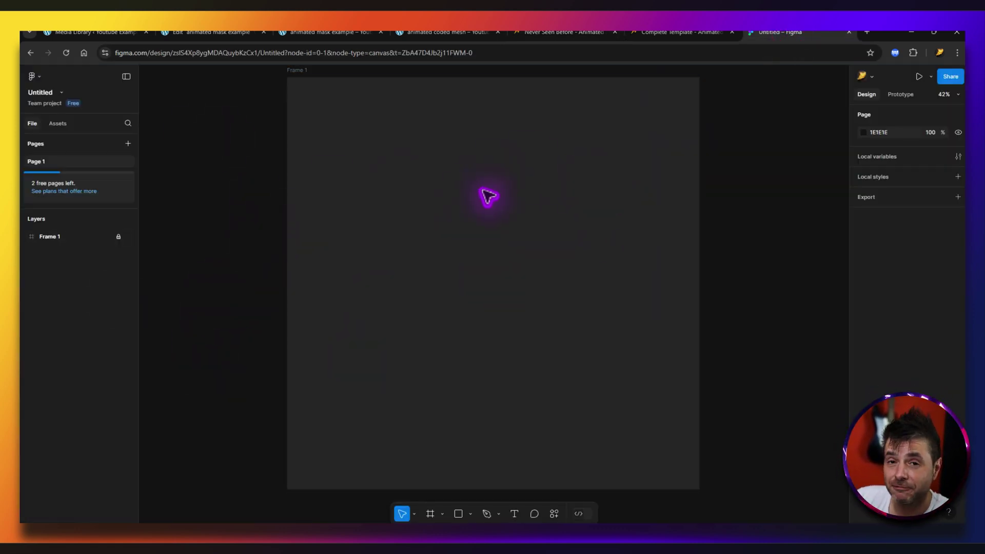
# Step: Switch to Illustrator and scatter black squares of varying sizes across and slightly beyond the artboard with the Rectangle tool
pyautogui.moveTo(615, 518)
pyautogui.click(602, 492)
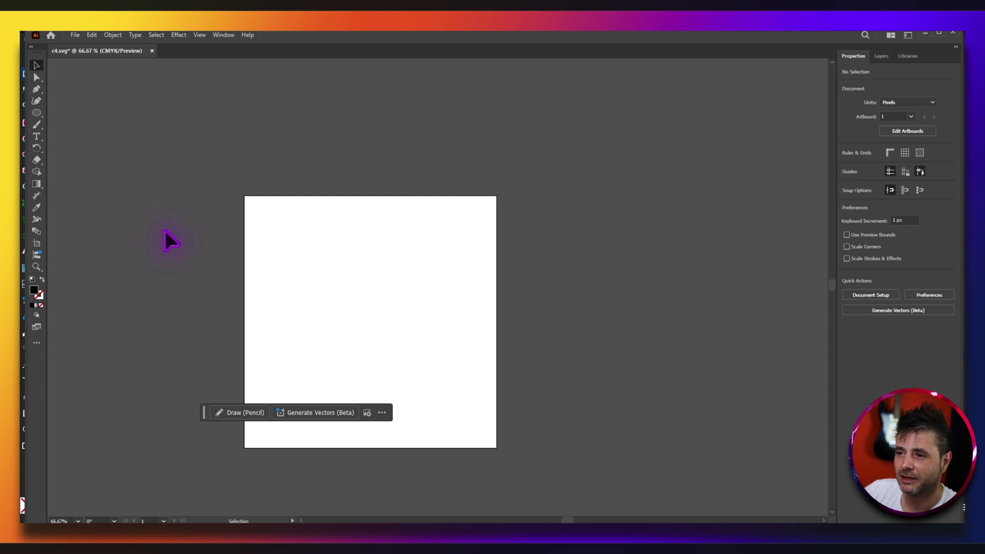
pyautogui.hotkey('alt', 'Tab')
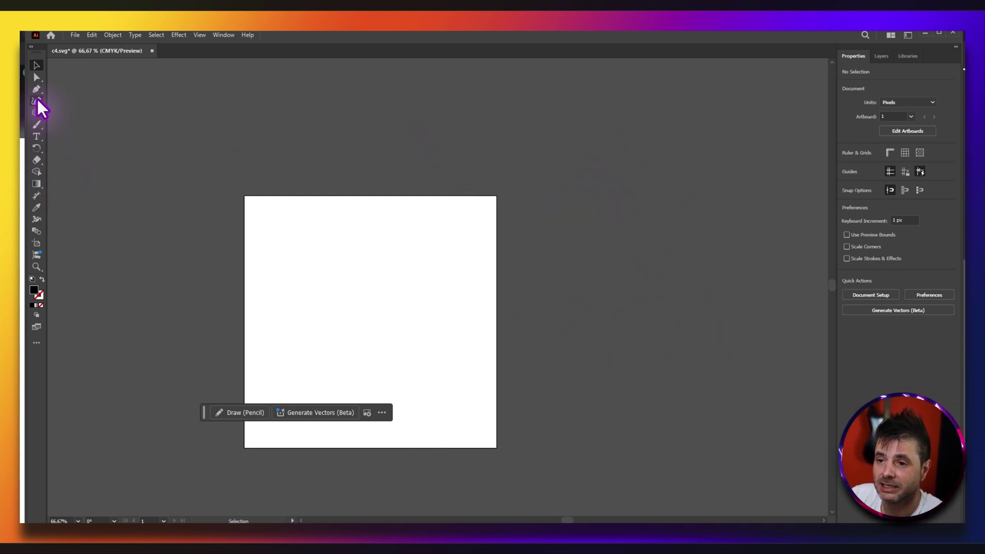
pyautogui.click(36, 112)
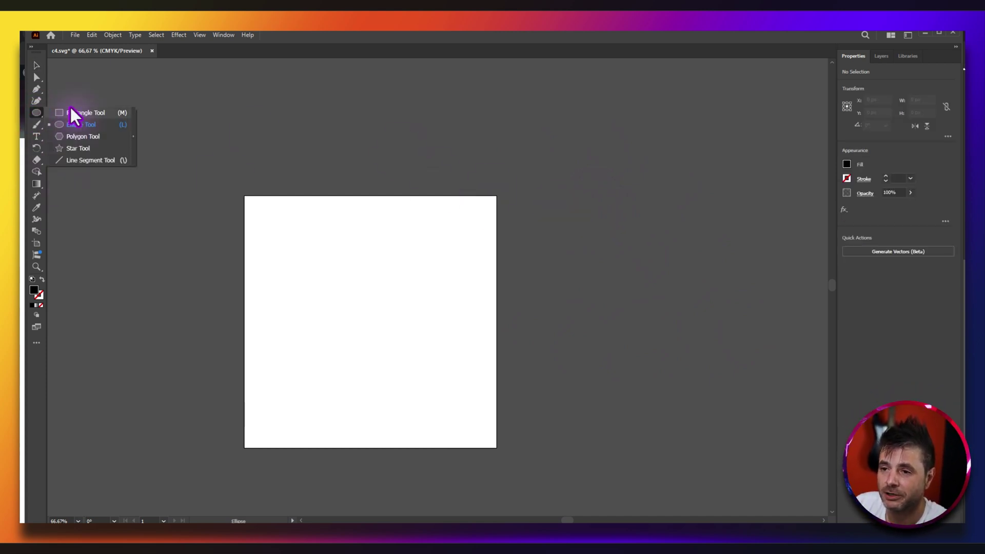
pyautogui.click(72, 112)
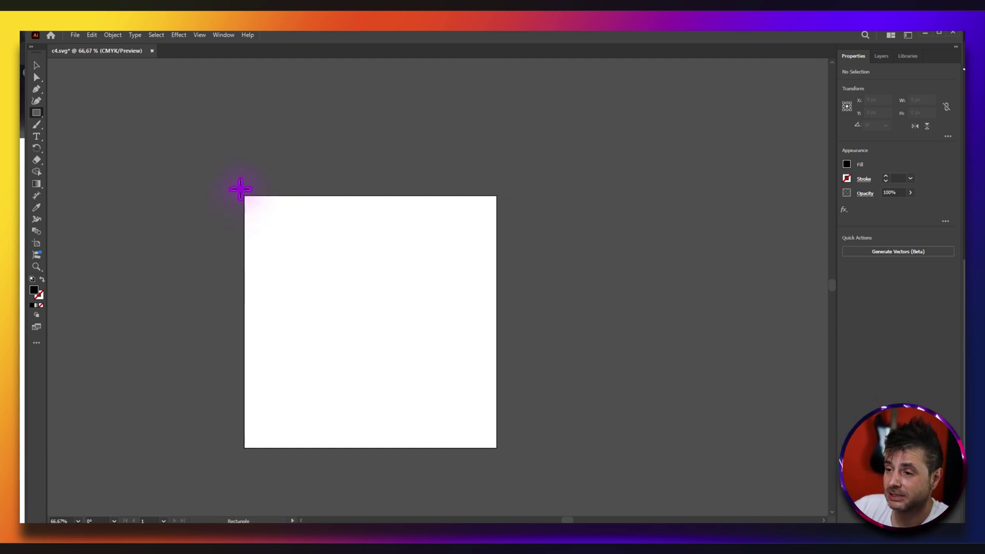
pyautogui.moveTo(241, 188)
pyautogui.mouseDown()
pyautogui.moveTo(302, 252)
pyautogui.moveTo(342, 262)
pyautogui.mouseUp()
pyautogui.moveTo(358, 224)
pyautogui.mouseDown()
pyautogui.moveTo(376, 246)
pyautogui.moveTo(426, 243)
pyautogui.mouseUp()
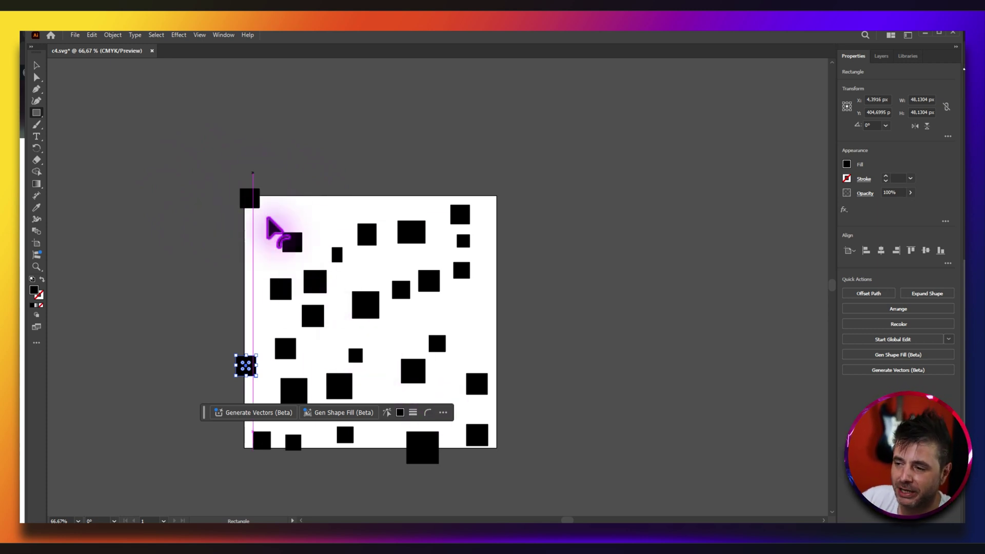
pyautogui.moveTo(339, 473); pyautogui.dragTo(371, 505)
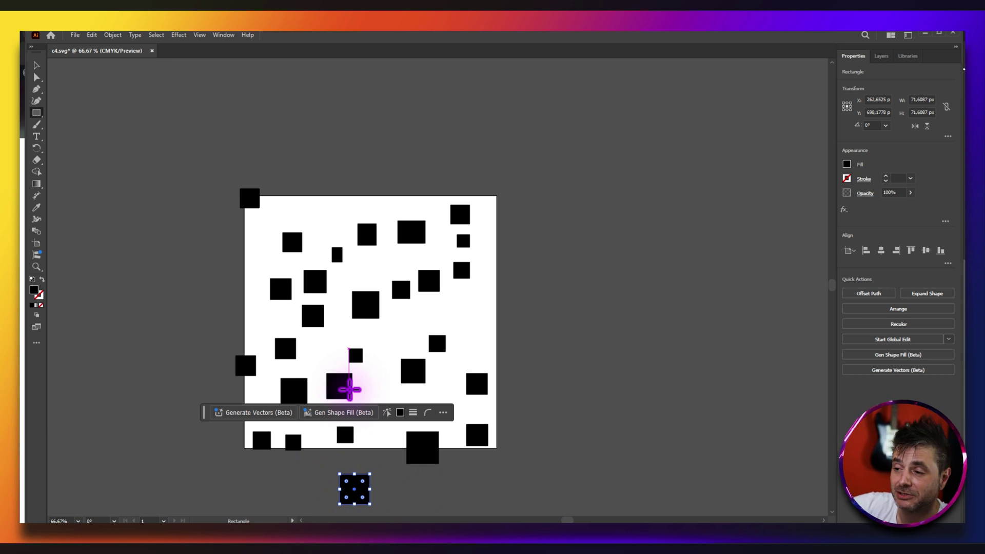
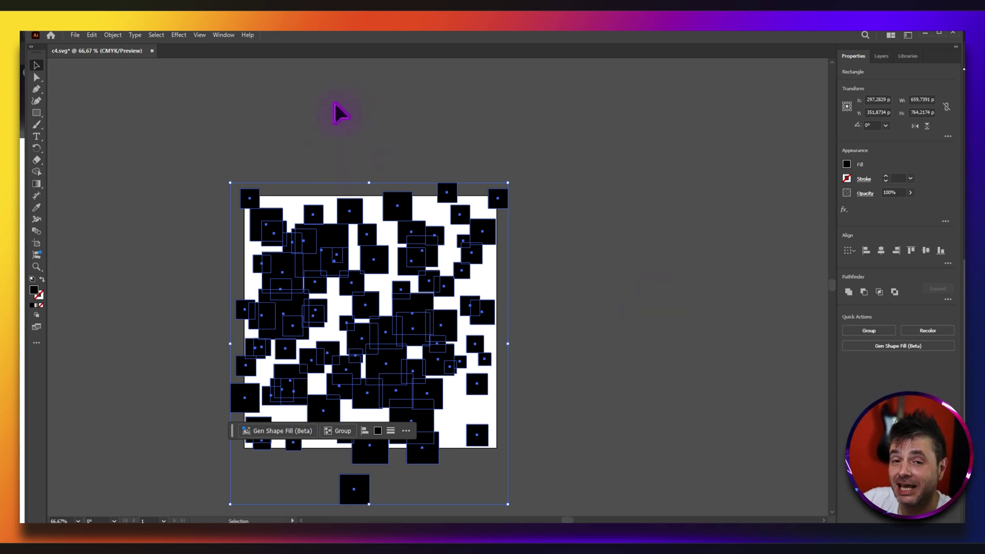
# Step: Save the artwork as mask1 in SVG format in the Downloads folder, accepting the default SVG options
pyautogui.hotkey('ctrl', 'shift', 's')
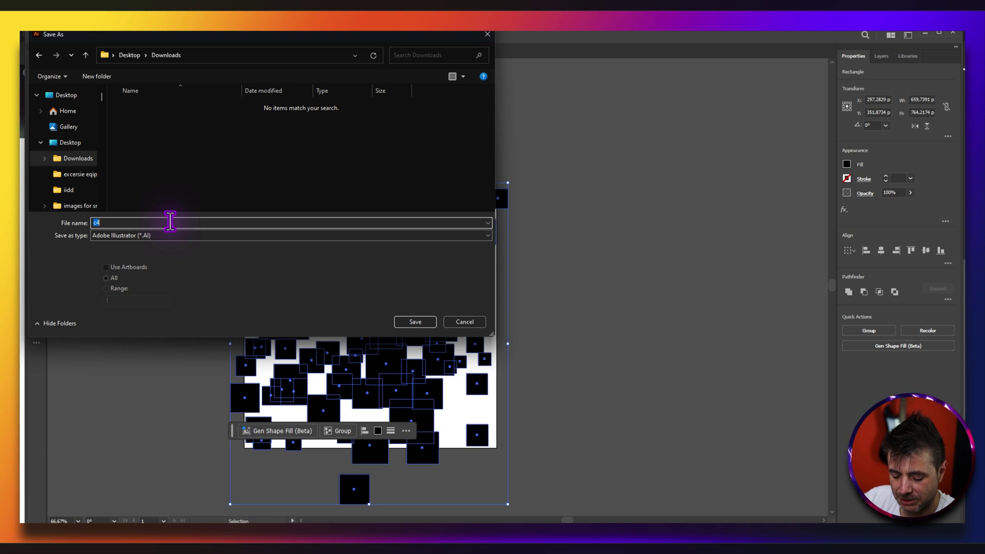
pyautogui.write('mask1')
pyautogui.click(177, 236)
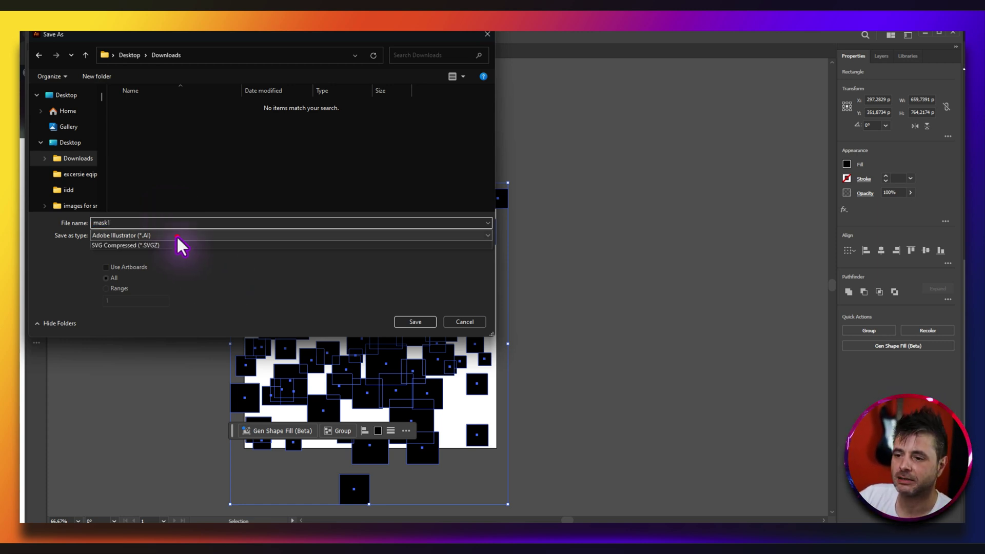
pyautogui.click(114, 274)
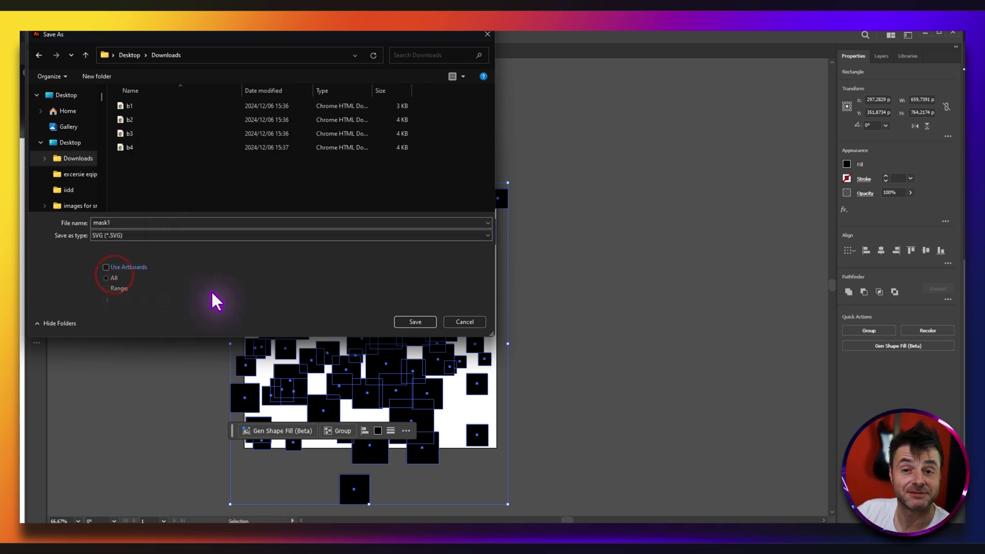
pyautogui.click(413, 322)
pyautogui.click(534, 307)
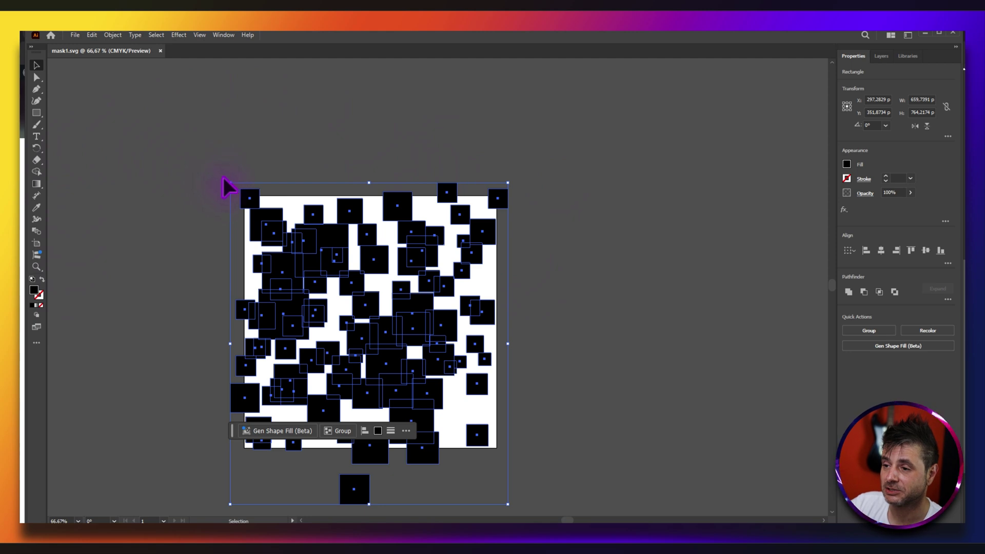
# Step: Rotate all the squares to 90° and save the result as mask2.svg with the default SVG options
pyautogui.moveTo(226, 176); pyautogui.dragTo(131, 457)
pyautogui.scroll(2, 637, 308)
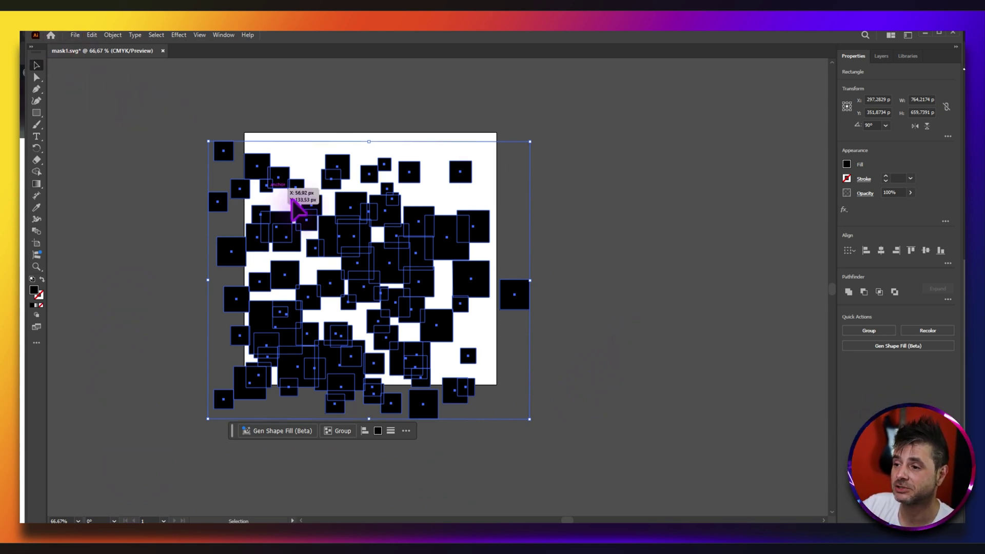
pyautogui.click(75, 35)
pyautogui.click(106, 134)
pyautogui.click(401, 321)
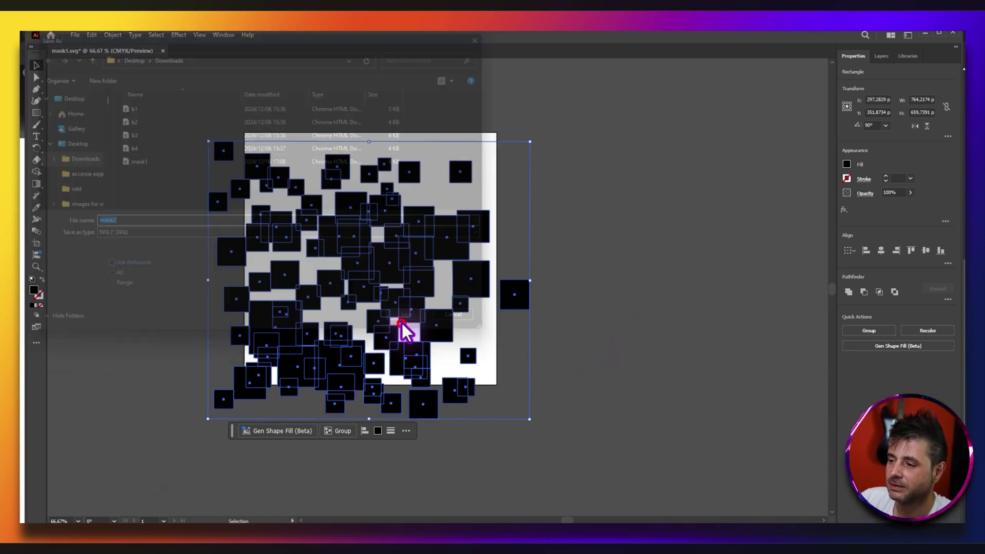
pyautogui.click(540, 310)
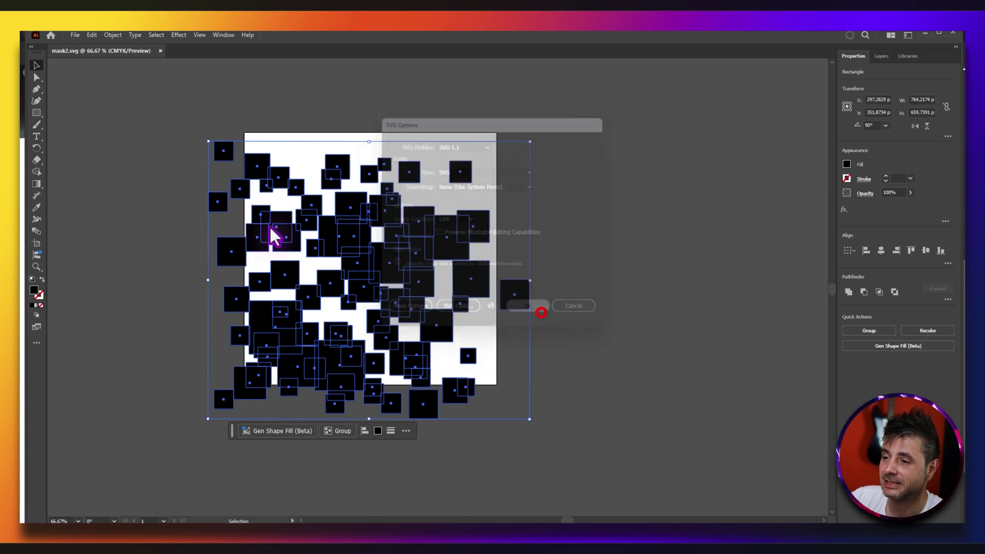
# Step: Rotate all the squares to 180° and save the result as mask3.svg with the default SVG options
pyautogui.moveTo(204, 137); pyautogui.dragTo(226, 420)
pyautogui.hotkey('ctrl', 'shift', 's')
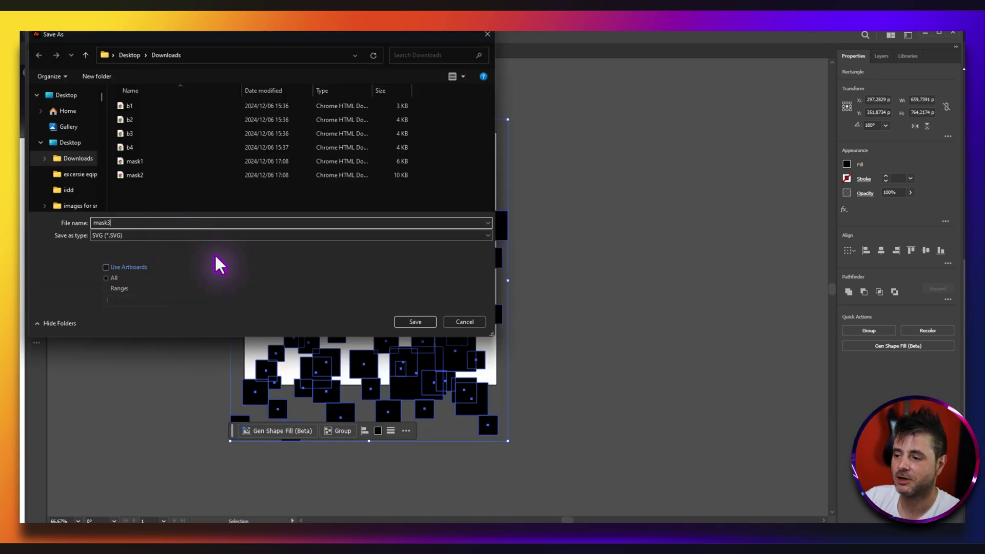
pyautogui.click(400, 320)
pyautogui.click(538, 308)
# Step: Rotate all the squares to 270° and save the result as mask4.svg with the default SVG options
pyautogui.moveTo(226, 114); pyautogui.dragTo(159, 457)
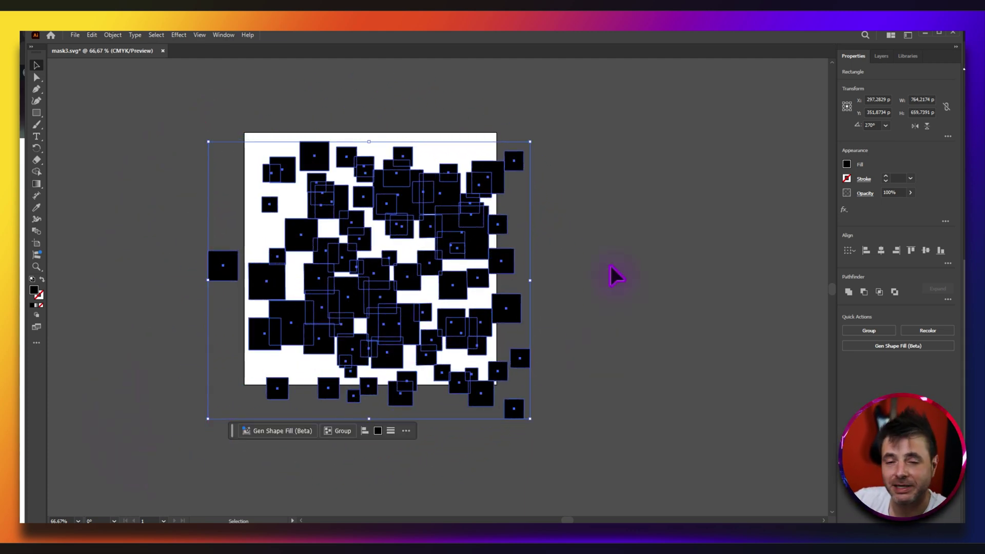
pyautogui.click(74, 35)
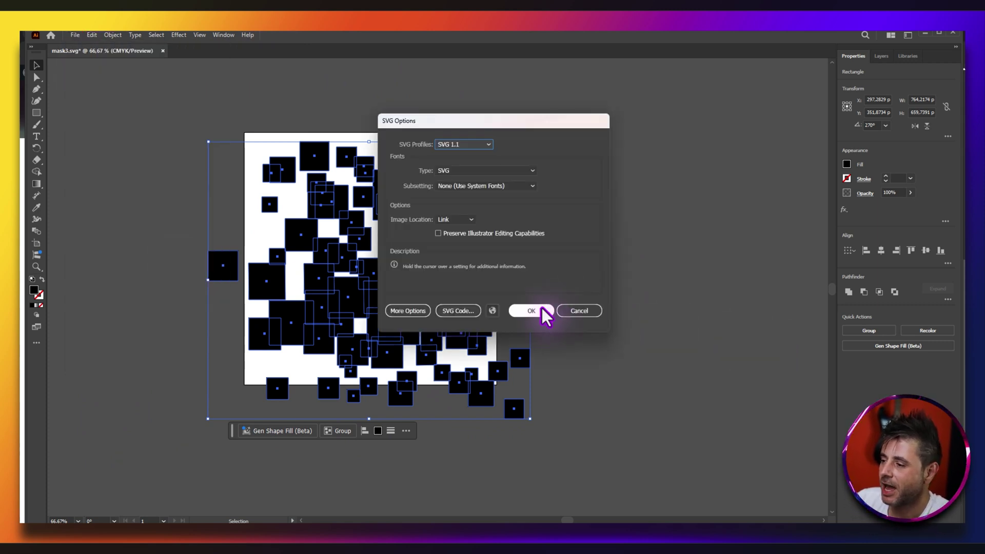
pyautogui.click(541, 307)
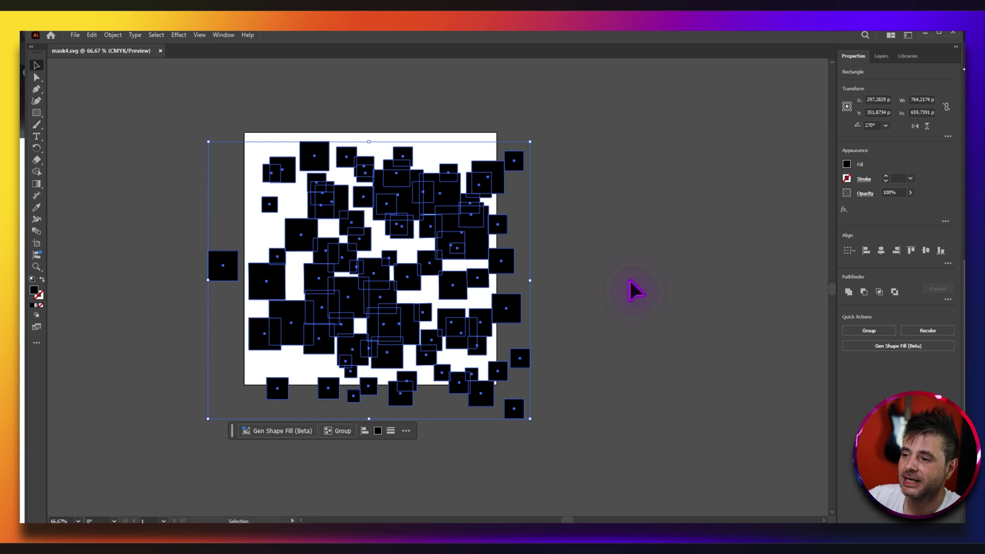
# Step: Deselect the artwork and move individual squares toward the artboard's upper-left corner, left edge and upper-right area to vary the mask
pyautogui.click(152, 156)
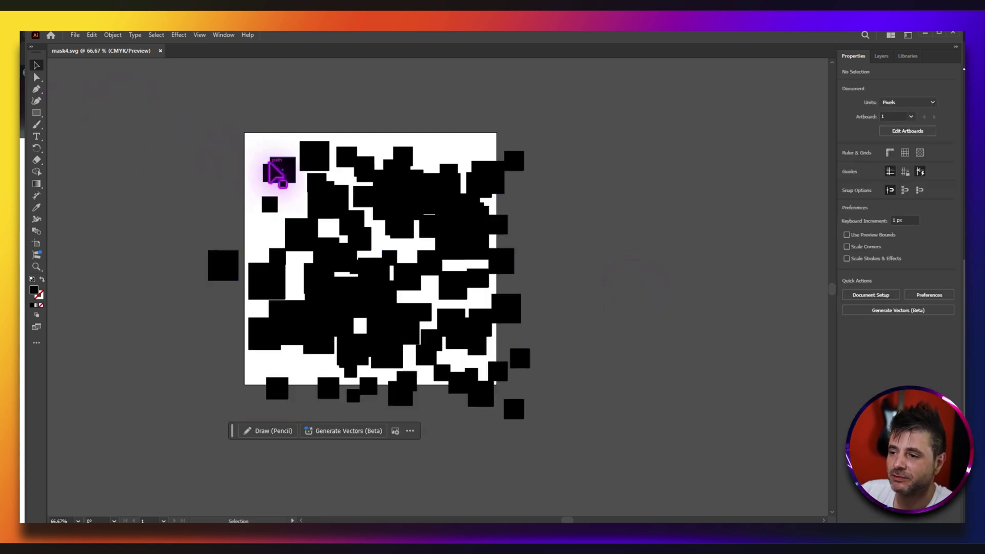
pyautogui.moveTo(269, 164); pyautogui.dragTo(255, 135)
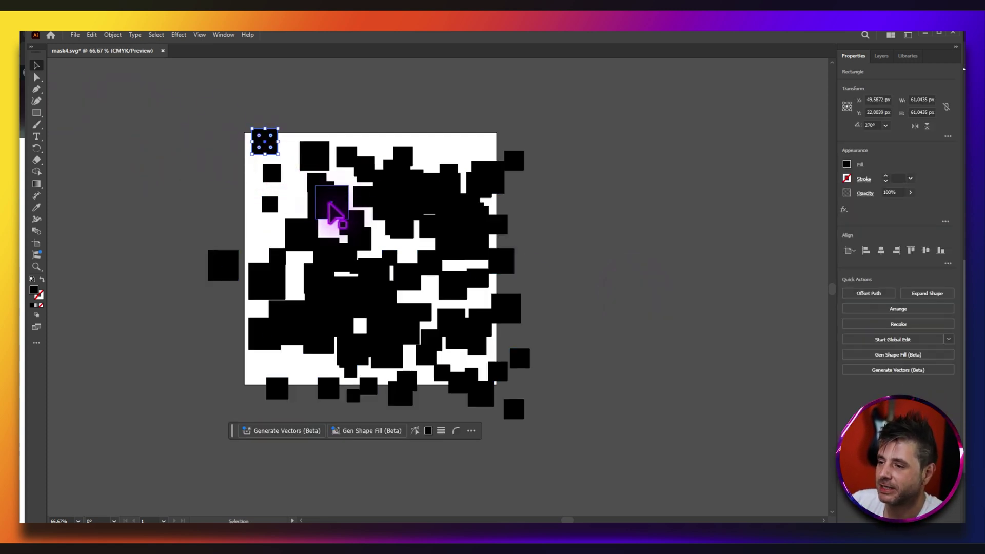
pyautogui.moveTo(332, 213); pyautogui.dragTo(260, 205)
pyautogui.moveTo(409, 198); pyautogui.dragTo(467, 166)
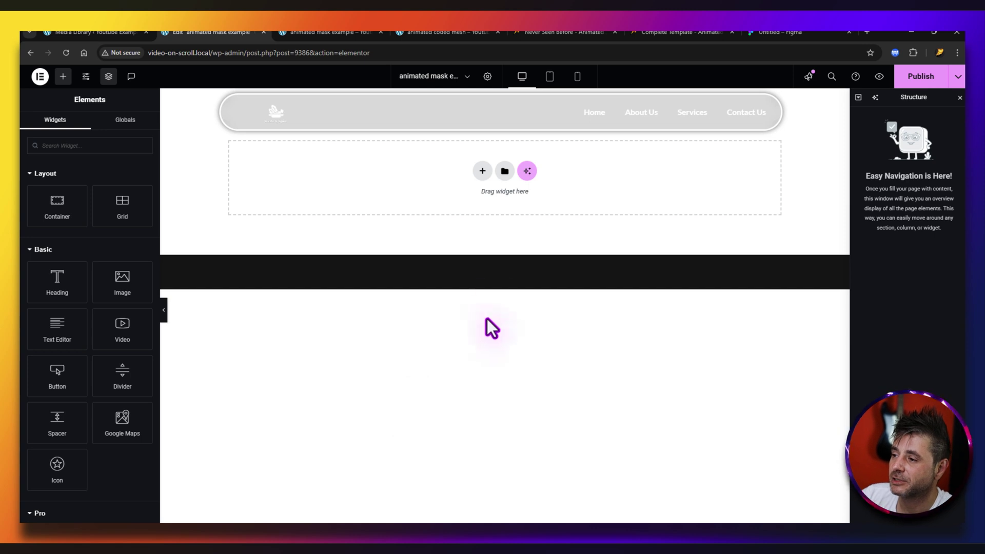
# Step: Add a single-column Flexbox container to the empty Elementor page and set its content width to Full Width at 100%
pyautogui.click(482, 172)
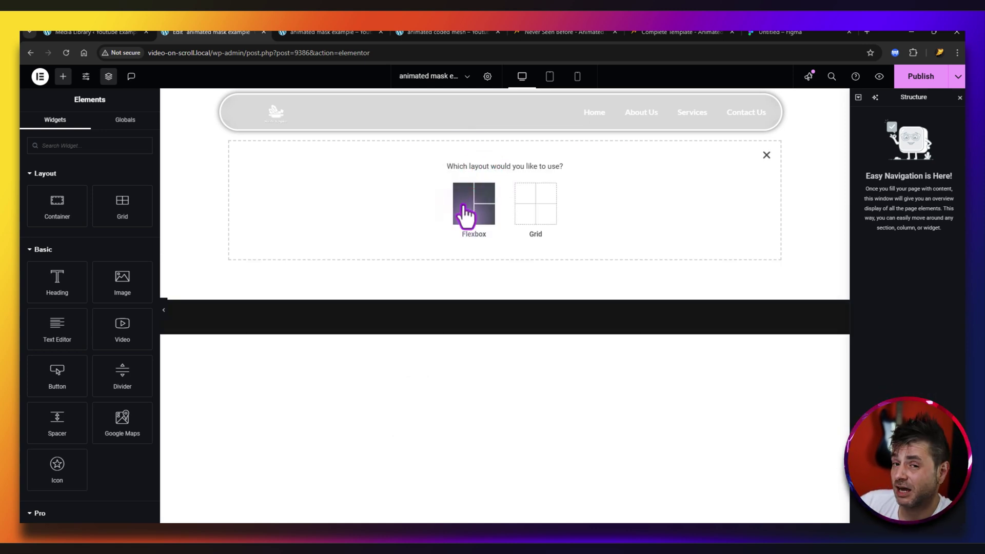
pyautogui.click(466, 213)
pyautogui.click(372, 198)
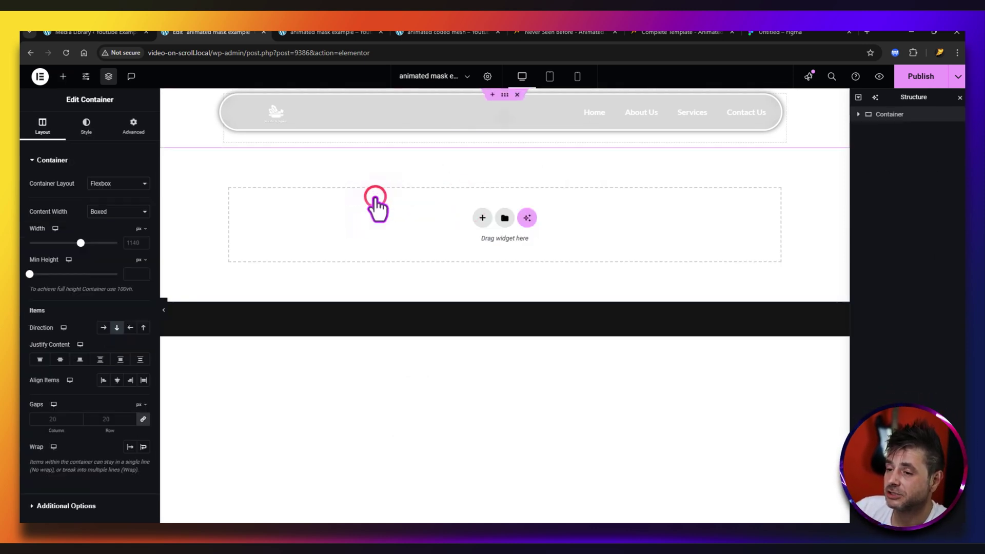
pyautogui.click(102, 214)
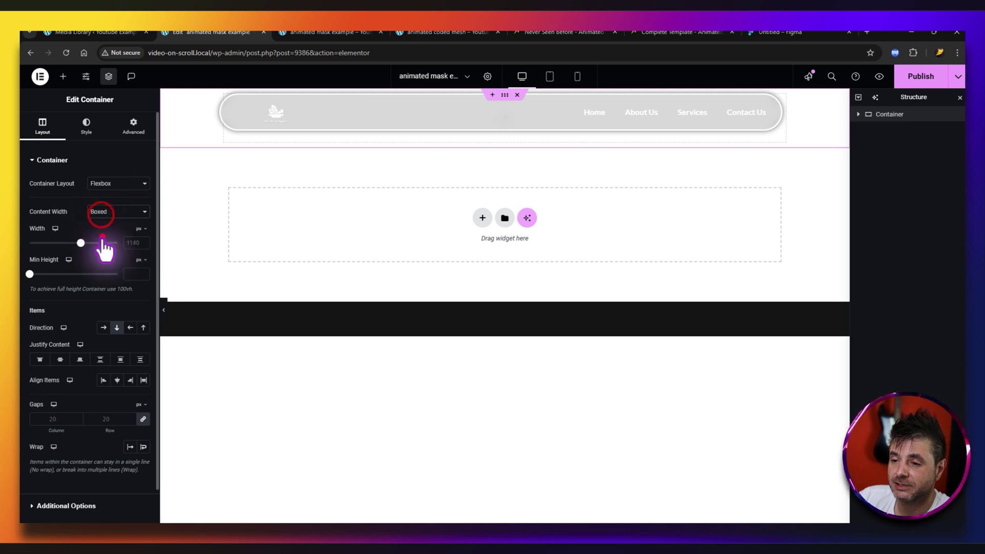
pyautogui.click(104, 235)
pyautogui.click(117, 243)
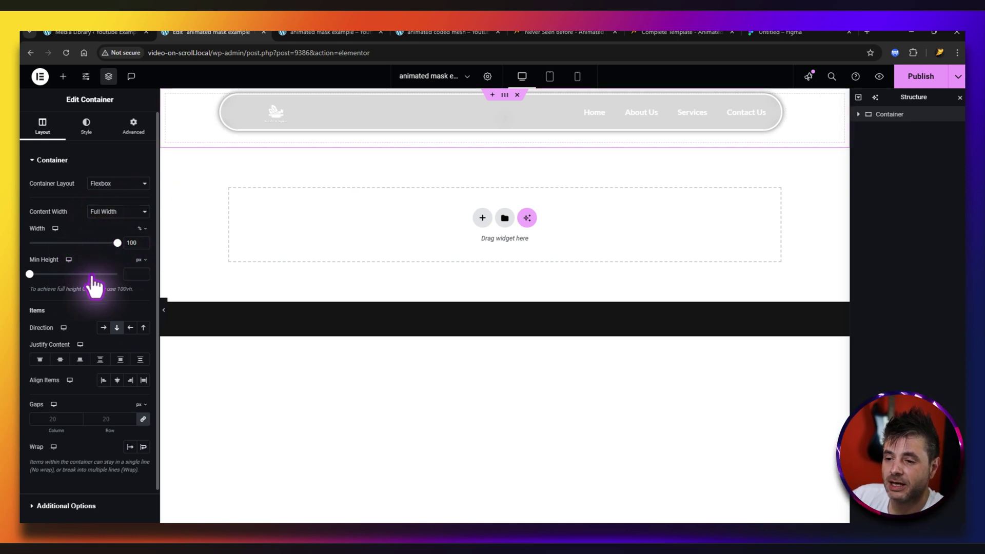
# Step: Set the outer container's minimum height to 100 vh
pyautogui.click(139, 260)
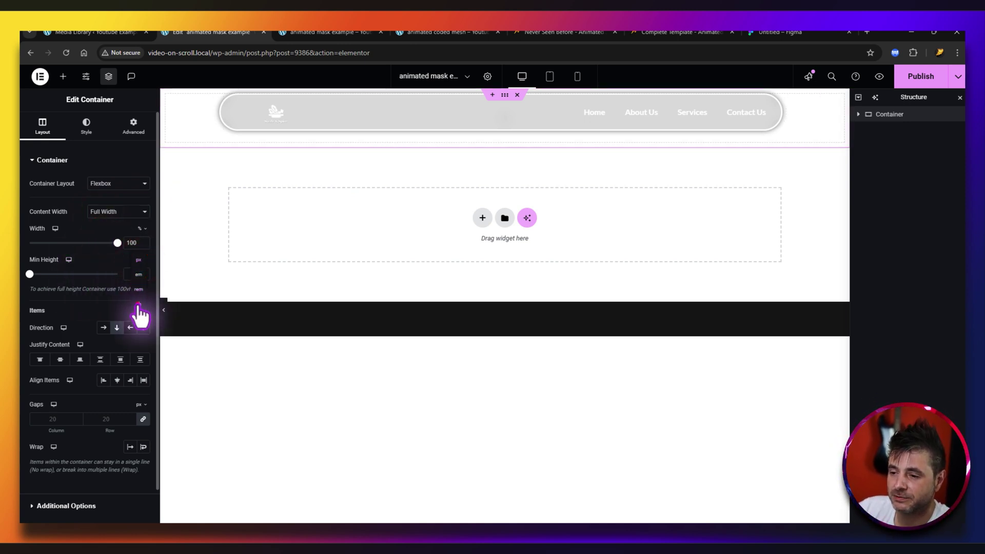
pyautogui.click(138, 303)
pyautogui.click(131, 275)
pyautogui.write('100')
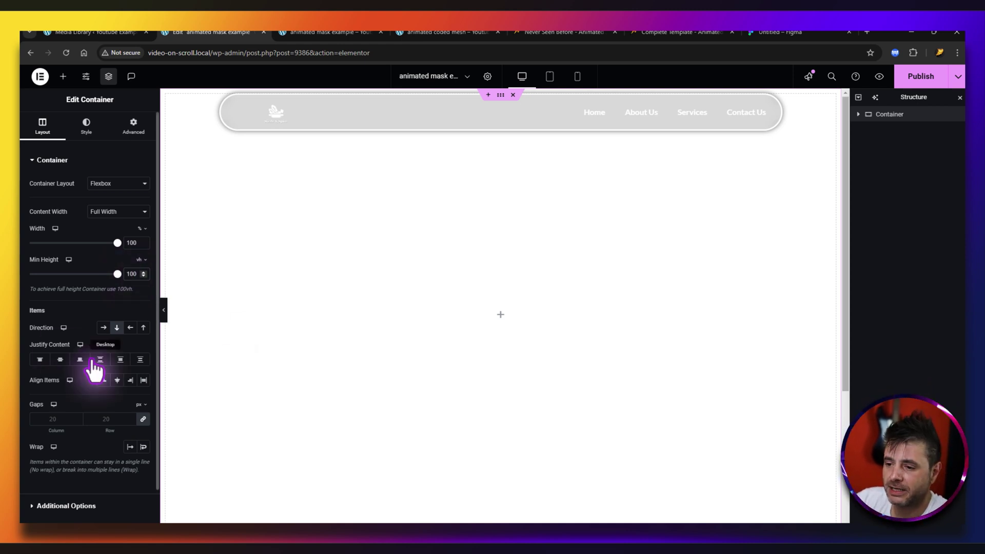
# Step: Arrange the outer container's items in a horizontal row, centring both their justification and alignment
pyautogui.click(103, 329)
pyautogui.click(60, 359)
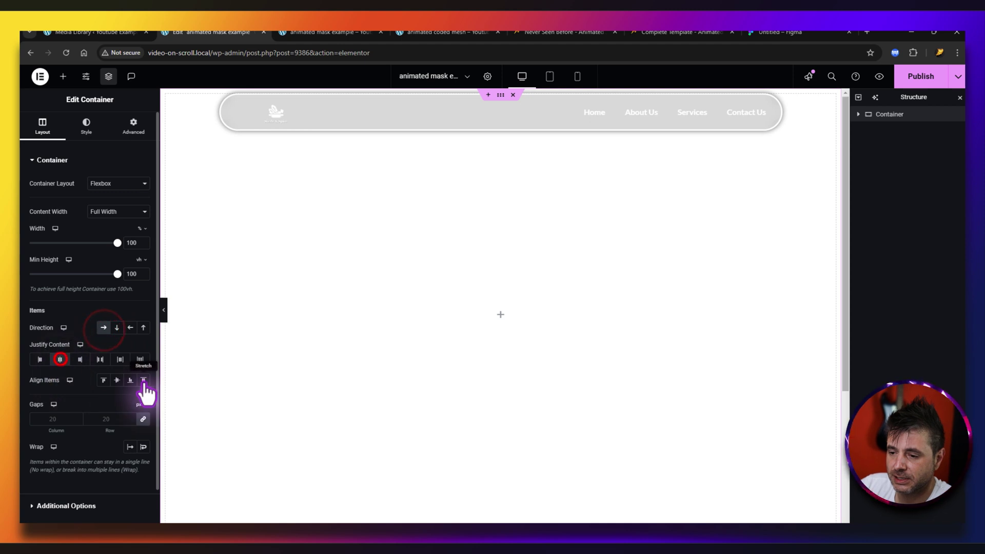
pyautogui.click(116, 380)
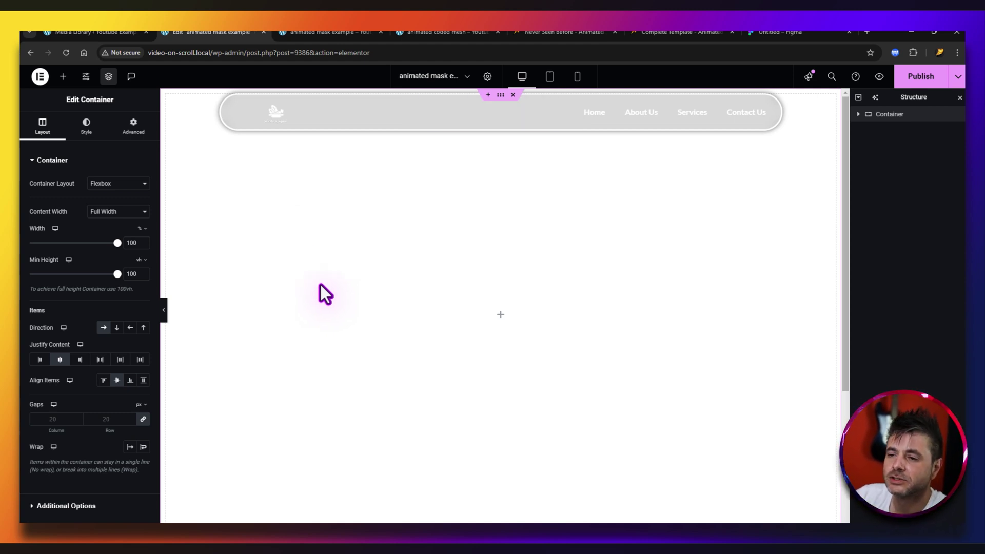
# Step: Add a nested container inside the outer container and duplicate it to form two side-by-side columns
pyautogui.click(63, 77)
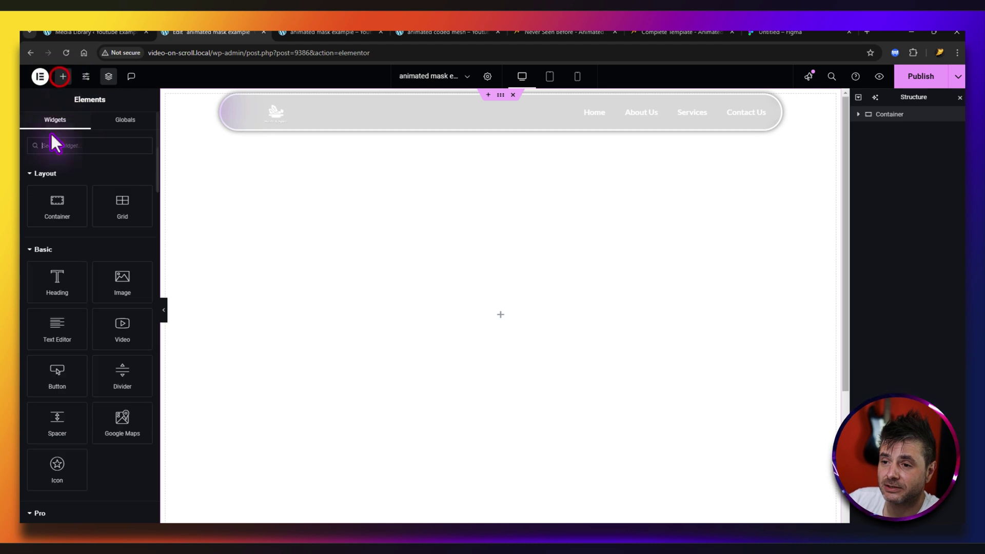
pyautogui.moveTo(55, 204); pyautogui.dragTo(482, 313)
pyautogui.rightClick(895, 136)
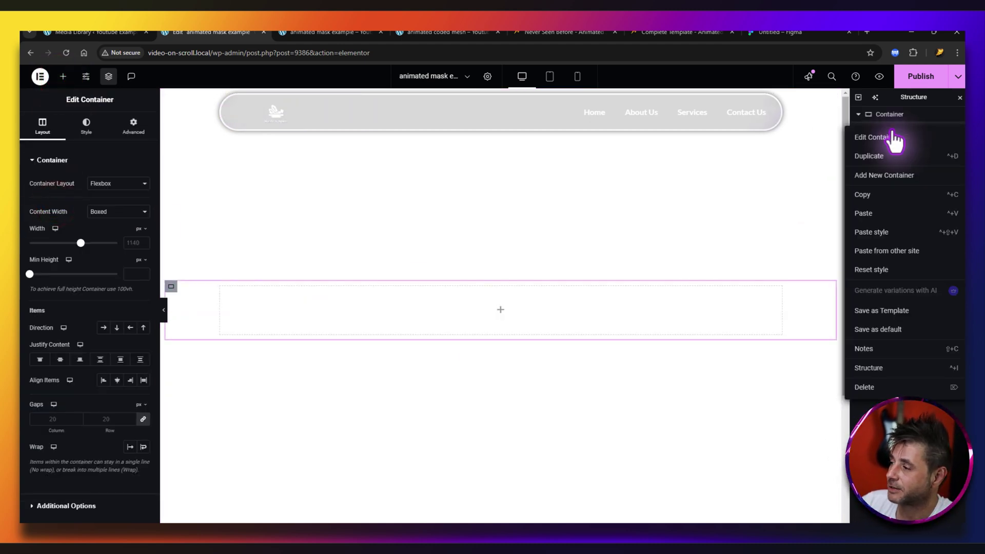
pyautogui.click(880, 155)
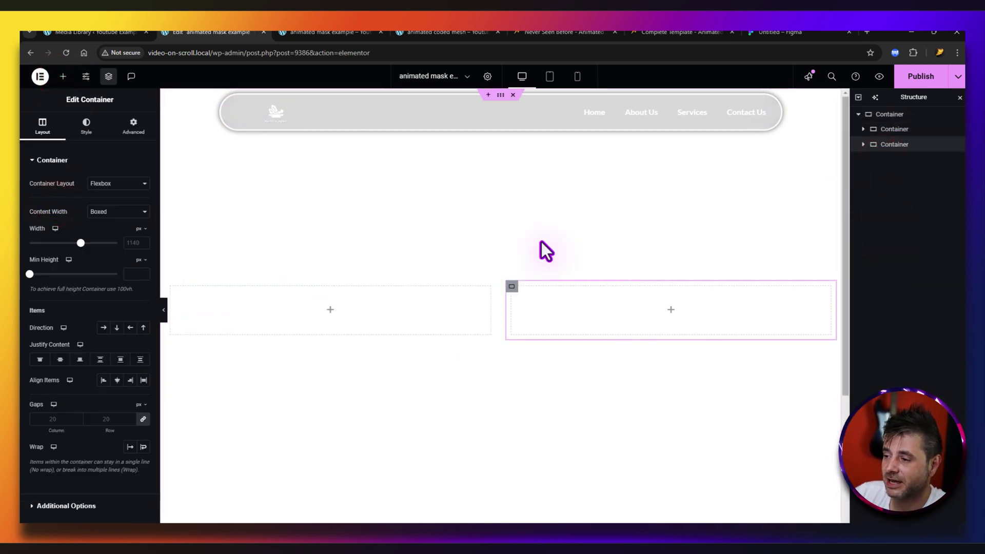
# Step: Add an Image widget to the first nested container and a Heading widget to the second
pyautogui.click(62, 76)
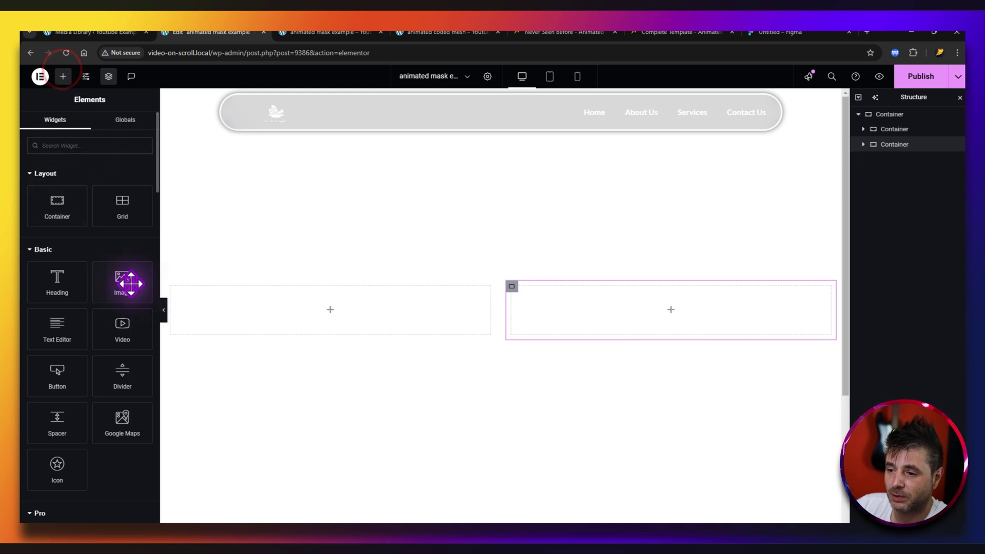
pyautogui.moveTo(128, 281); pyautogui.dragTo(311, 332)
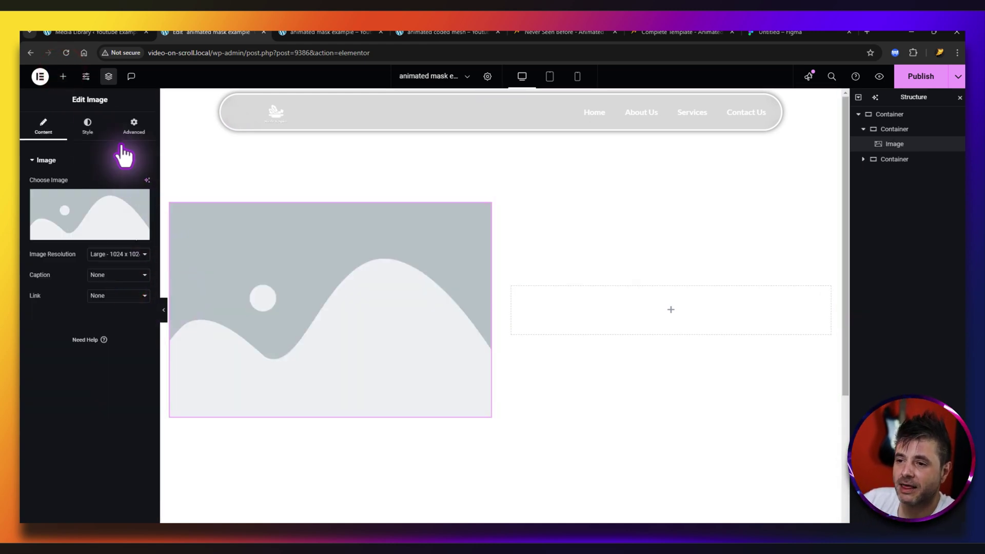
pyautogui.click(63, 76)
pyautogui.moveTo(60, 279); pyautogui.dragTo(608, 312)
# Step: Add a Text Editor widget and a Button widget beneath the heading in the second nested container
pyautogui.click(63, 75)
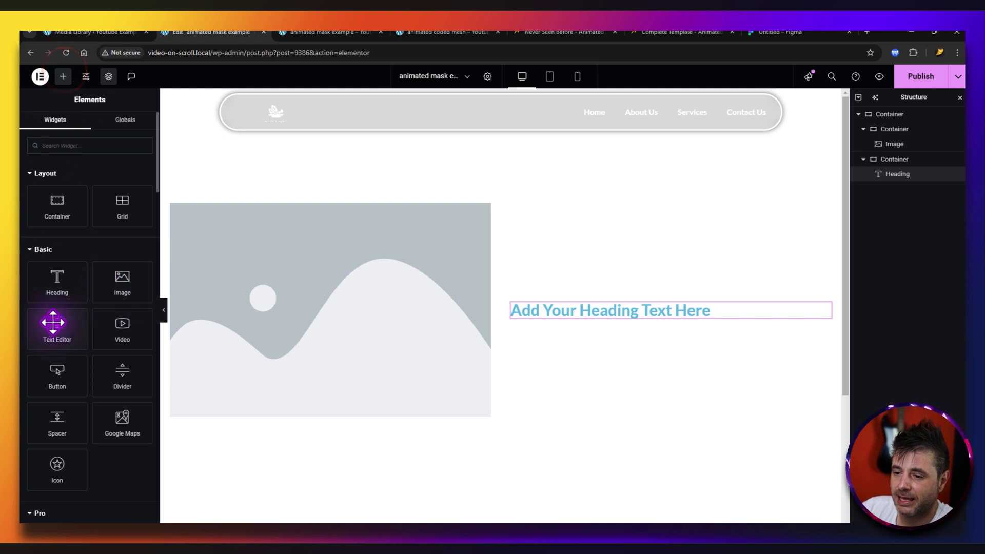
pyautogui.moveTo(54, 324); pyautogui.dragTo(608, 327)
pyautogui.click(62, 75)
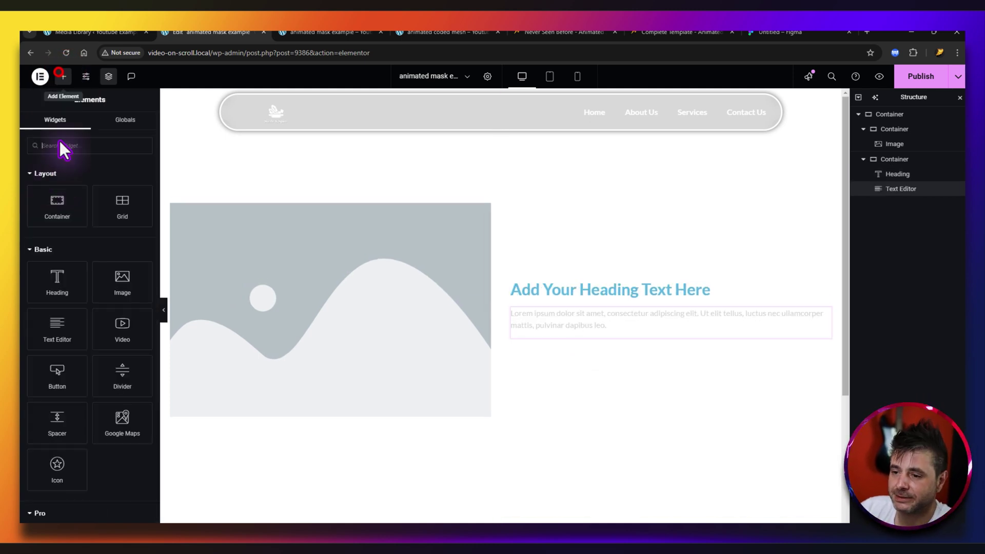
pyautogui.moveTo(55, 369); pyautogui.dragTo(605, 344)
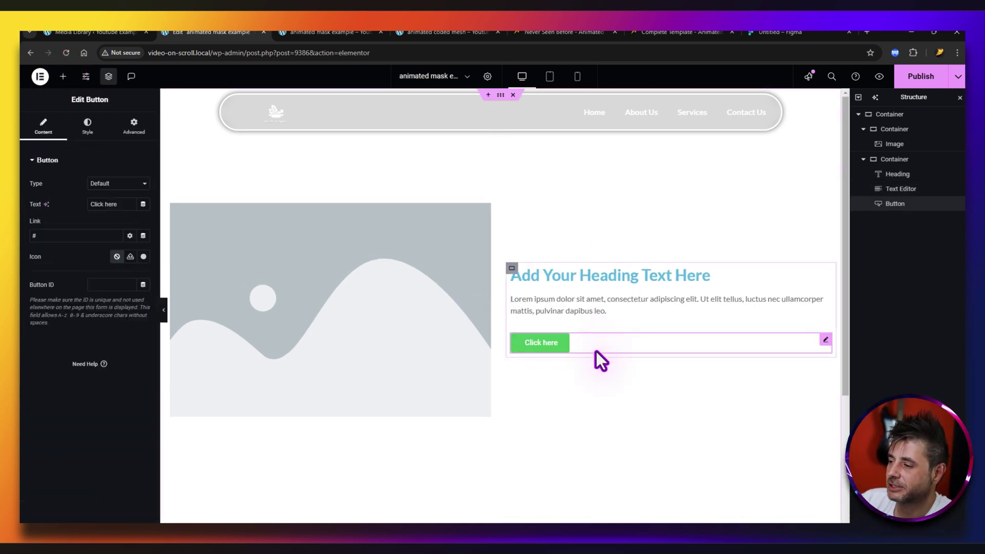
# Step: Set the heading's text color to black (#000000)
pyautogui.click(590, 280)
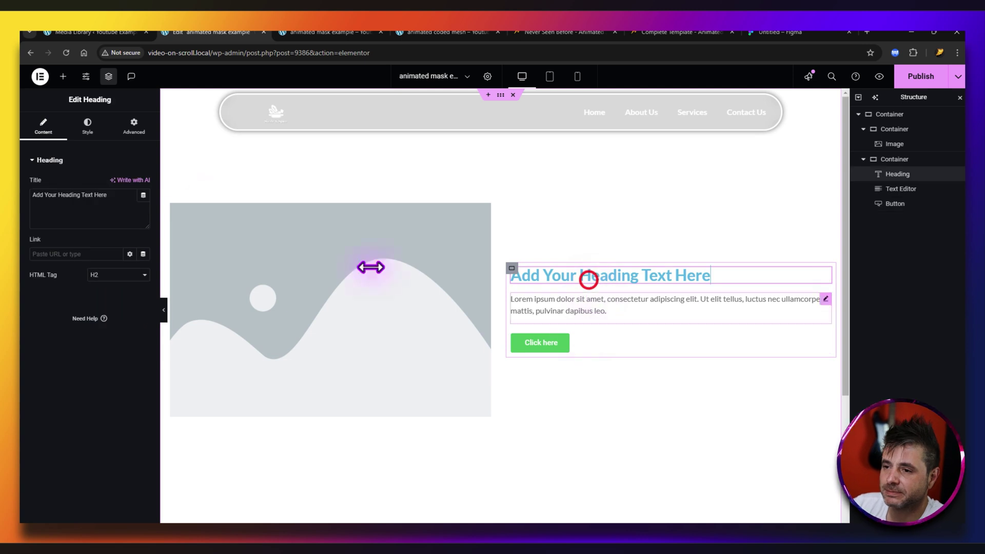
pyautogui.click(87, 126)
pyautogui.click(146, 204)
pyautogui.moveTo(136, 252); pyautogui.dragTo(37, 391)
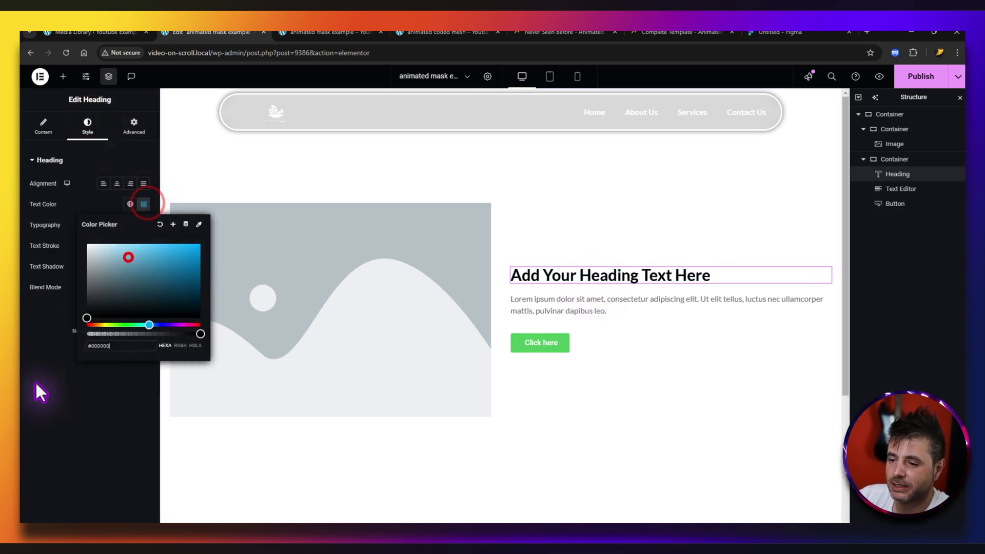
pyautogui.click(92, 180)
# Step: Set the Text Editor paragraph's text color to black
pyautogui.click(532, 300)
pyautogui.click(87, 126)
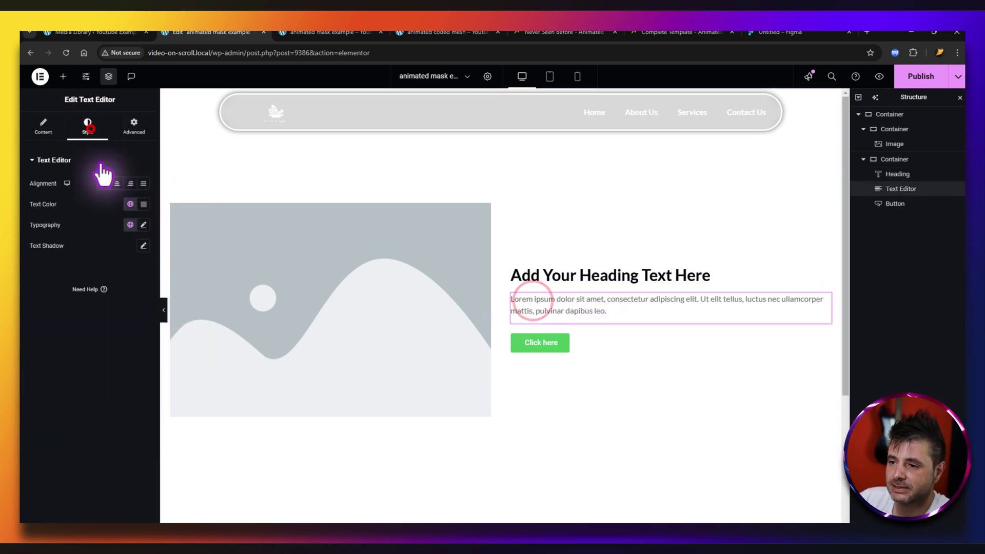
pyautogui.click(144, 203)
pyautogui.moveTo(101, 303); pyautogui.dragTo(79, 368)
# Step: Set the button's normal-state text color to black
pyautogui.click(598, 343)
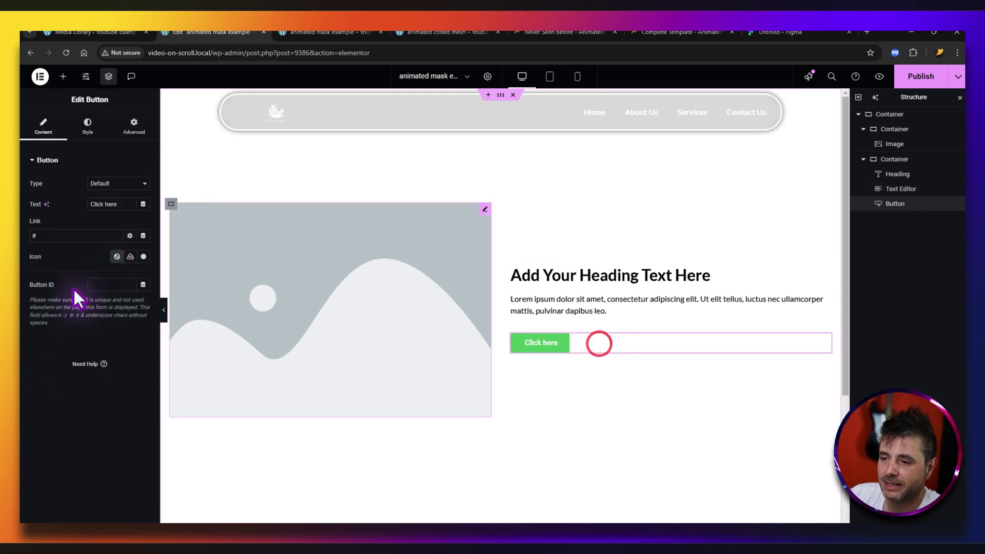
pyautogui.click(87, 126)
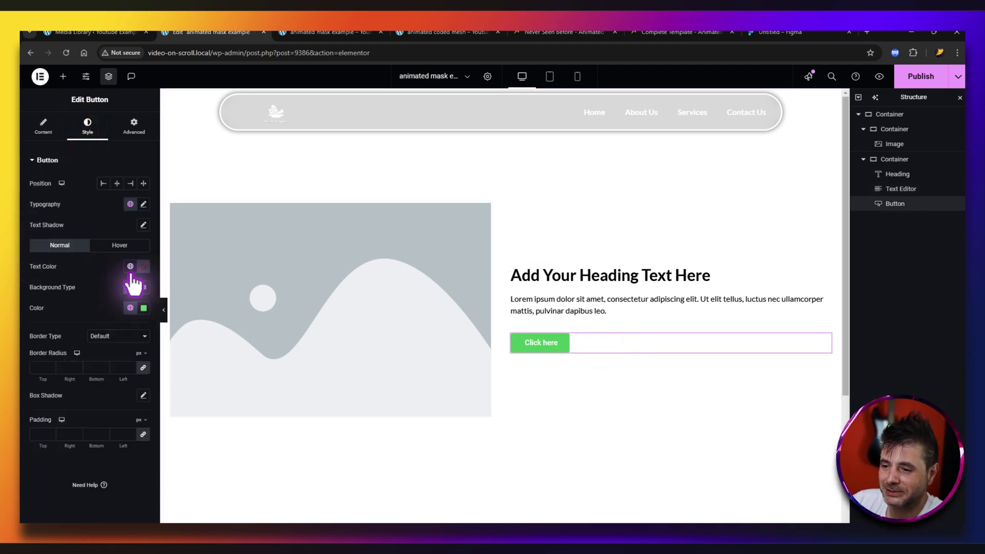
pyautogui.click(143, 267)
pyautogui.moveTo(132, 327); pyautogui.dragTo(74, 384)
pyautogui.click(78, 261)
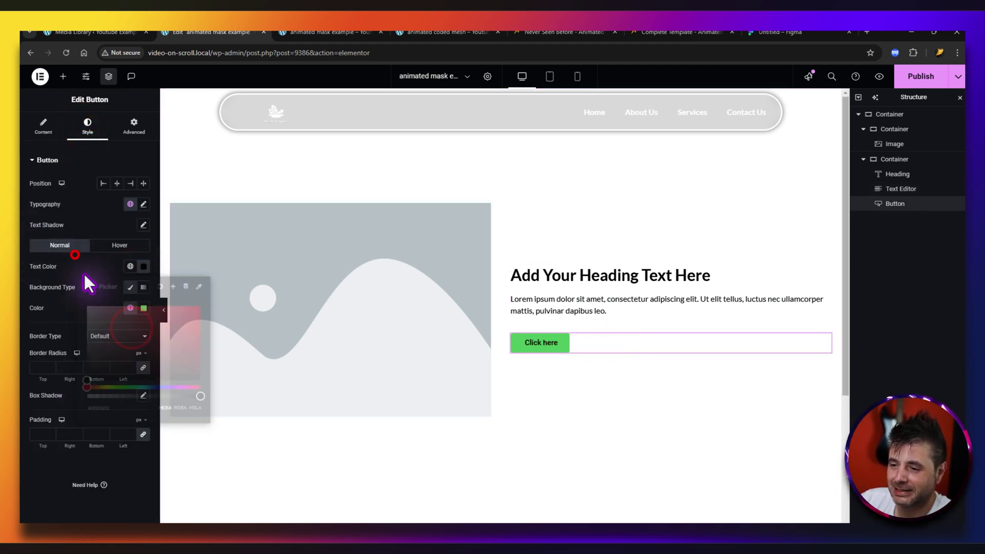
# Step: Make the button's normal-state background color fully transparent (#61CE7000)
pyautogui.click(144, 308)
pyautogui.moveTo(198, 439); pyautogui.dragTo(77, 437)
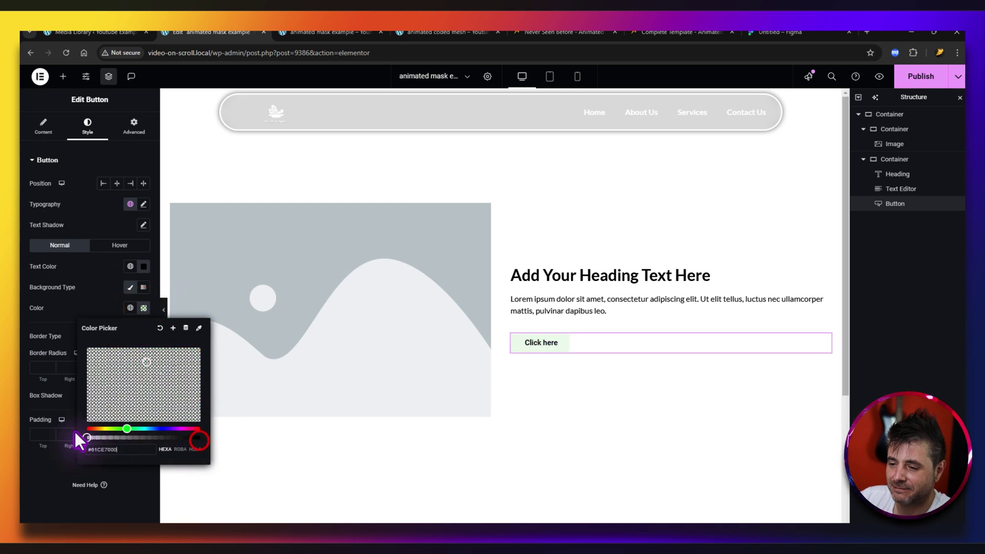
pyautogui.click(87, 308)
# Step: Give the button a solid border 3 px wide on all sides with a border radius of 0
pyautogui.click(96, 337)
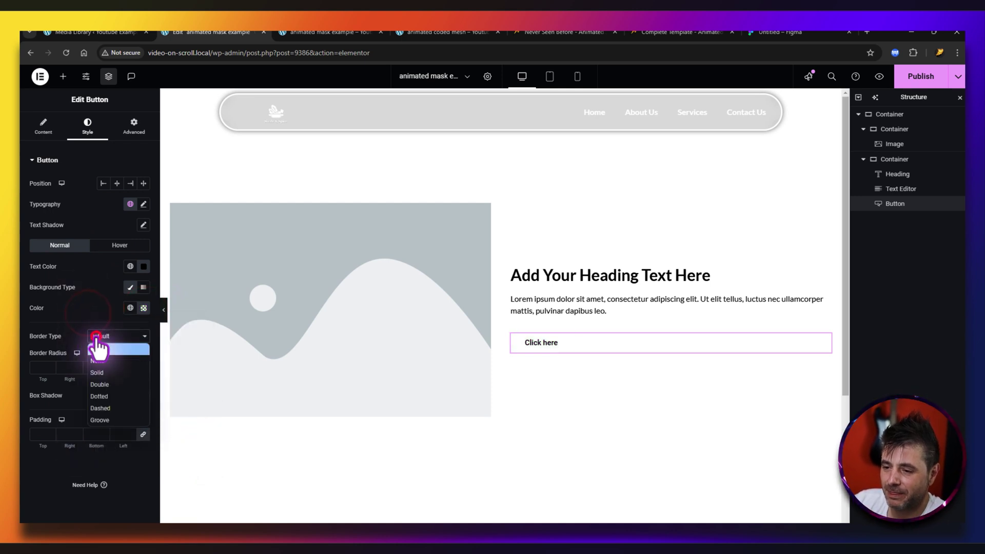
pyautogui.click(92, 372)
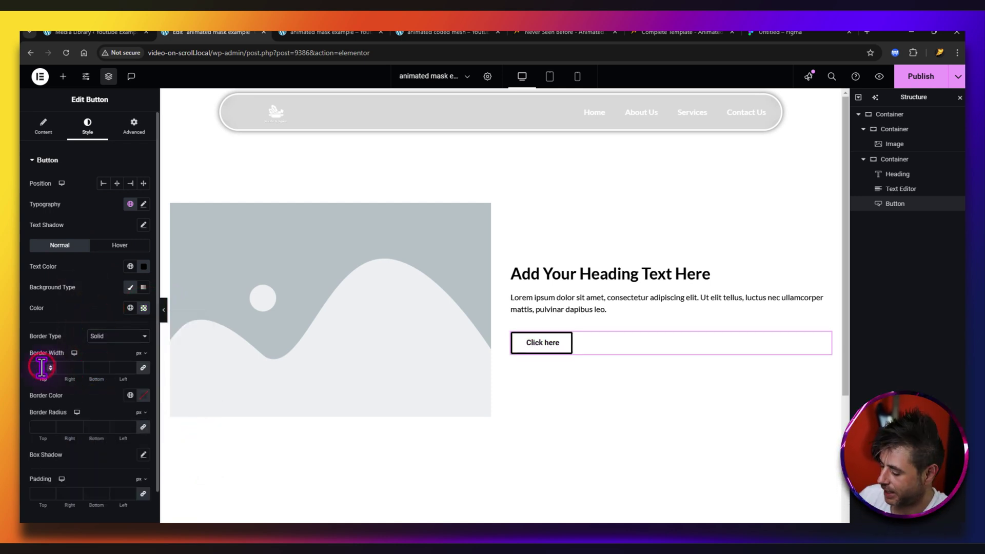
pyautogui.click(41, 367)
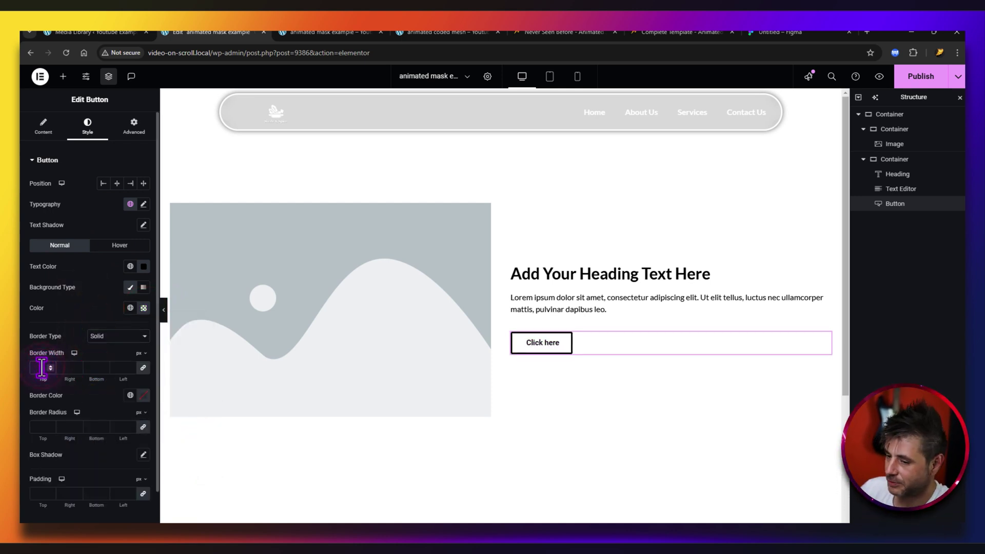
pyautogui.click(49, 424)
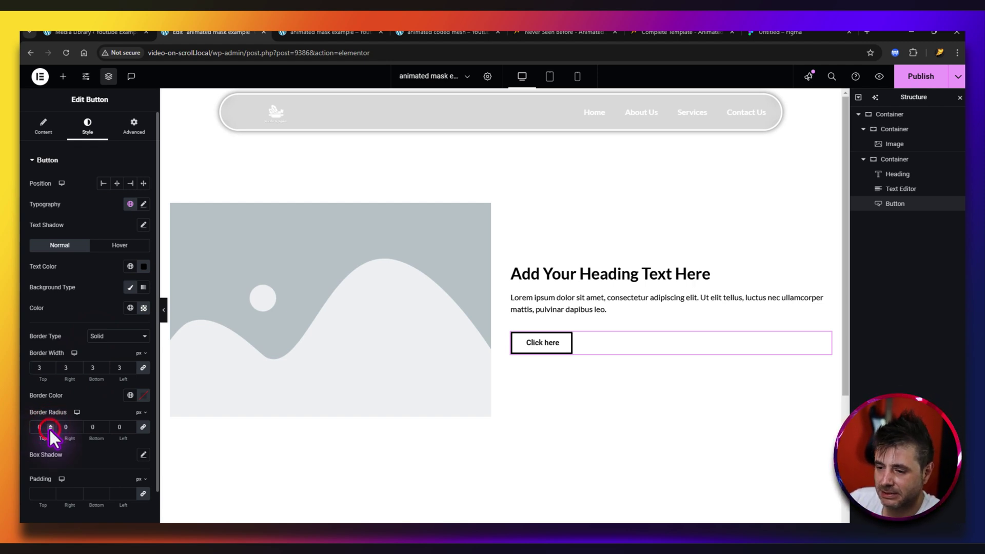
# Step: Set the button's hover-state text color to white
pyautogui.click(112, 245)
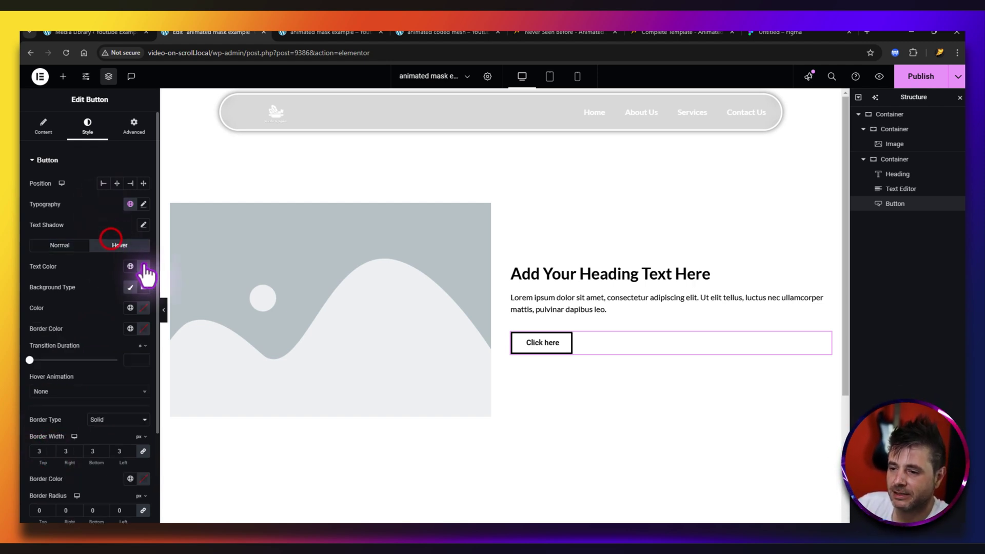
pyautogui.click(143, 266)
pyautogui.moveTo(154, 336); pyautogui.dragTo(71, 264)
pyautogui.click(72, 265)
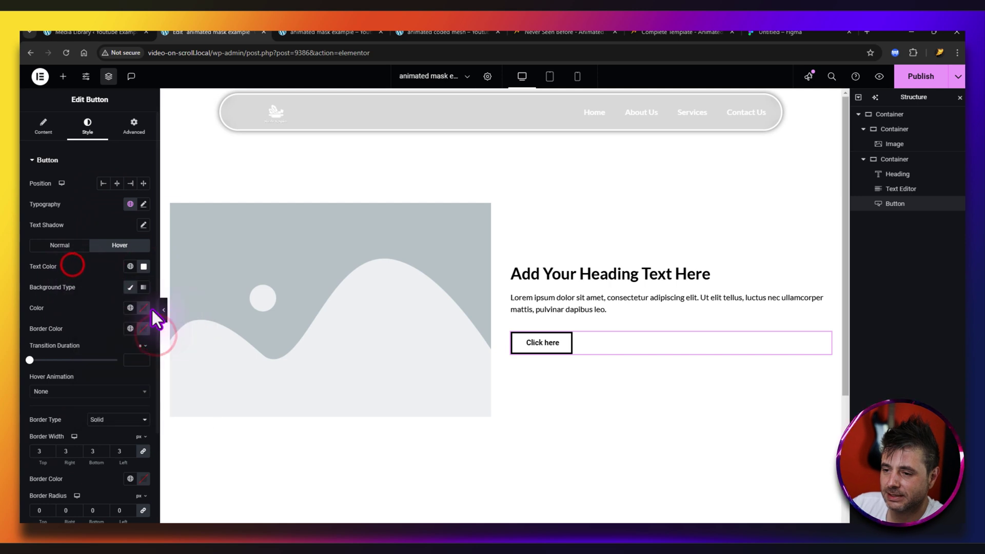
# Step: Set the button's hover-state background color and border color to black
pyautogui.click(144, 308)
pyautogui.click(115, 410)
pyautogui.click(66, 304)
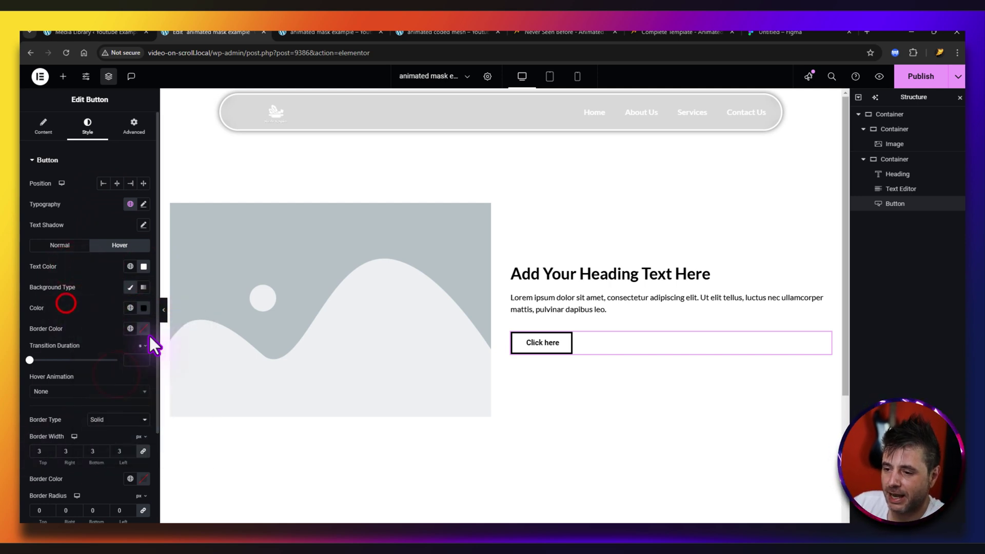
pyautogui.click(143, 328)
pyautogui.click(87, 445)
pyautogui.click(90, 302)
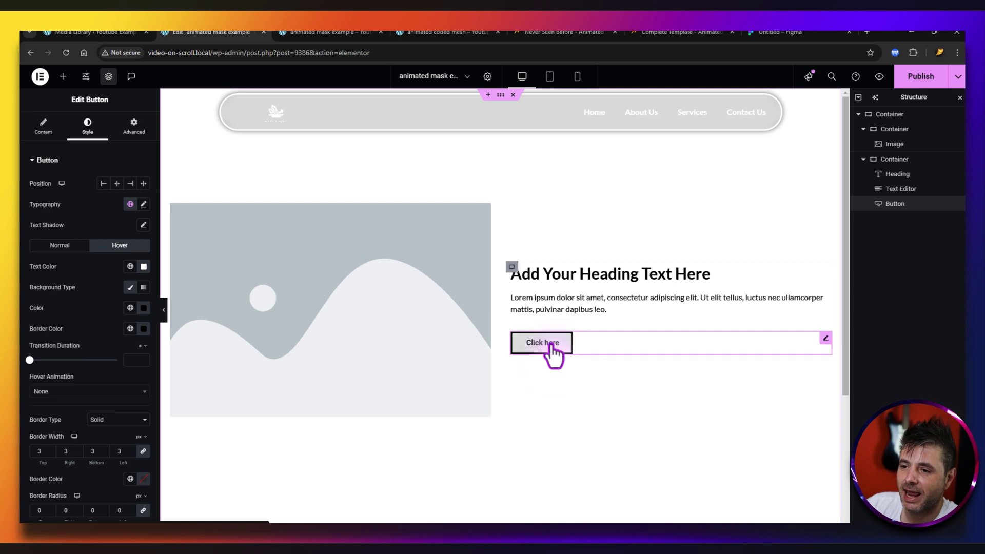
# Step: Set the button's typography size to 18 px and its text transform to Uppercase
pyautogui.click(85, 129)
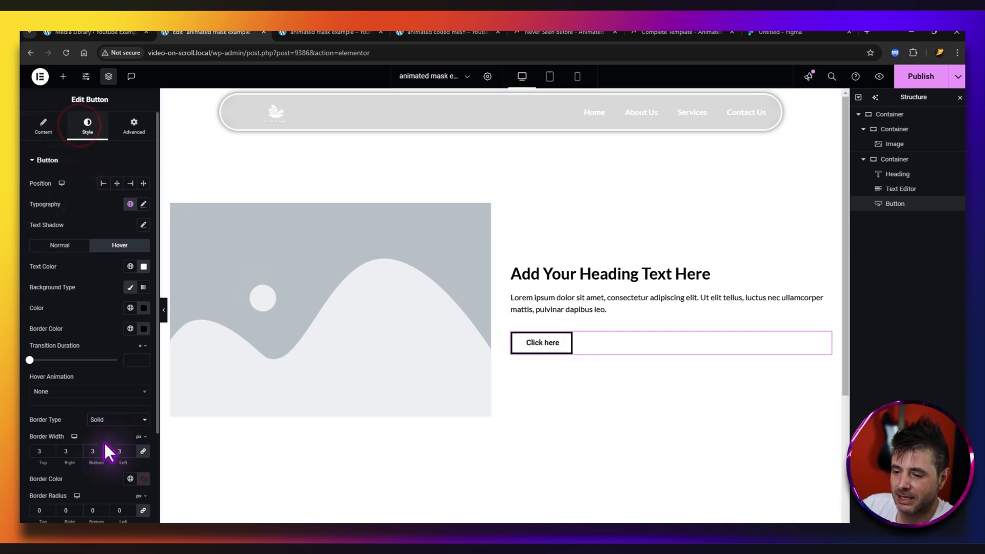
pyautogui.click(143, 204)
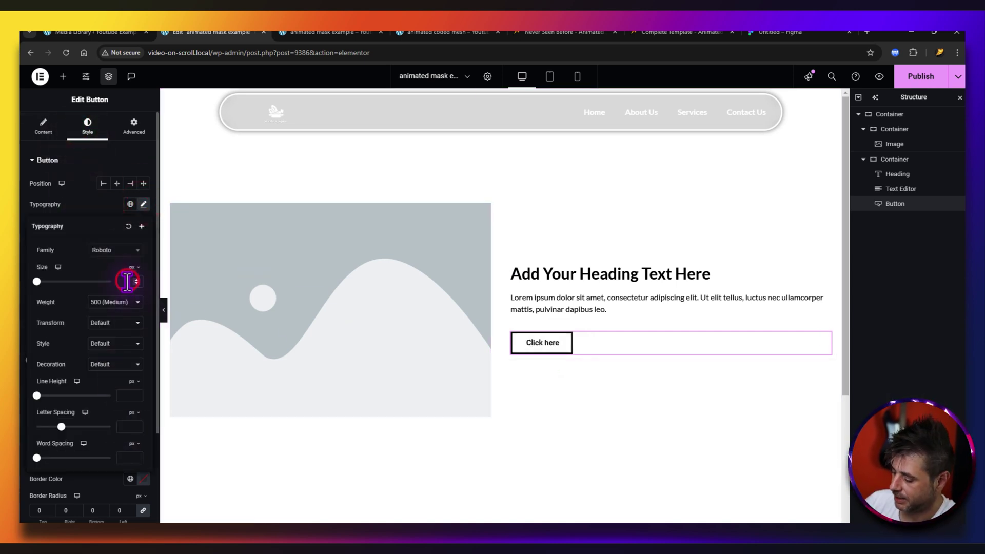
pyautogui.write('18')
pyautogui.click(101, 323)
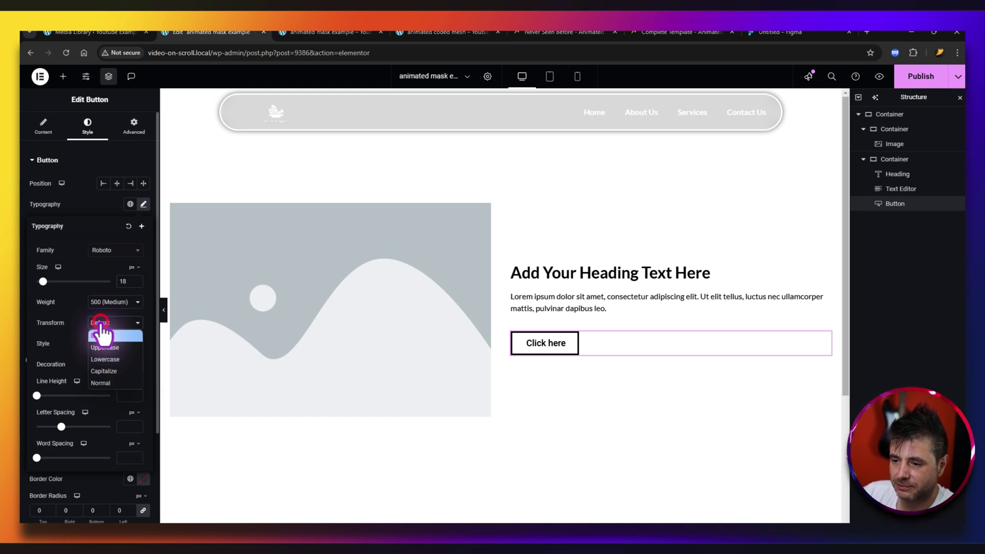
pyautogui.click(102, 346)
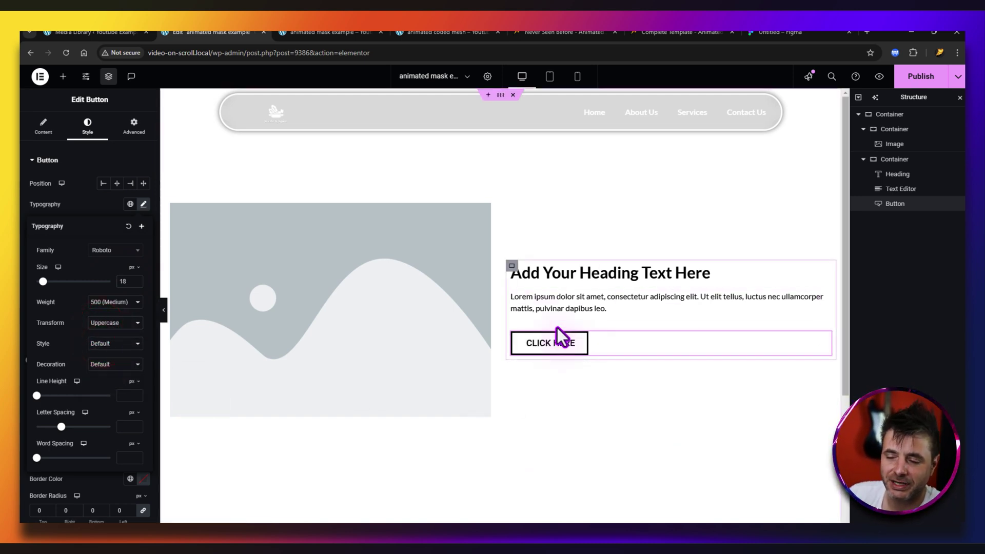
pyautogui.click(456, 431)
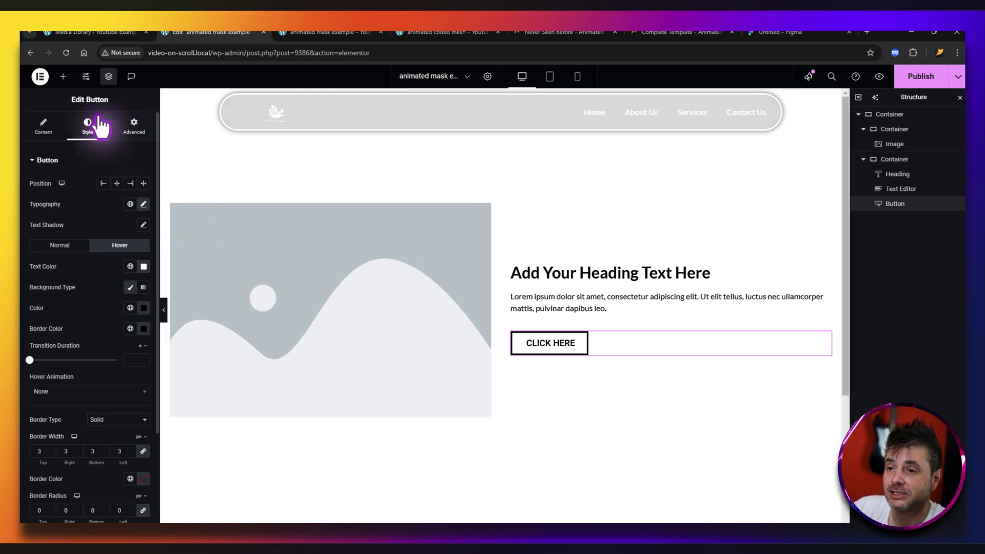
# Step: Find the HTML widget and add it below the image in the first nested container
pyautogui.click(63, 77)
pyautogui.click(81, 148)
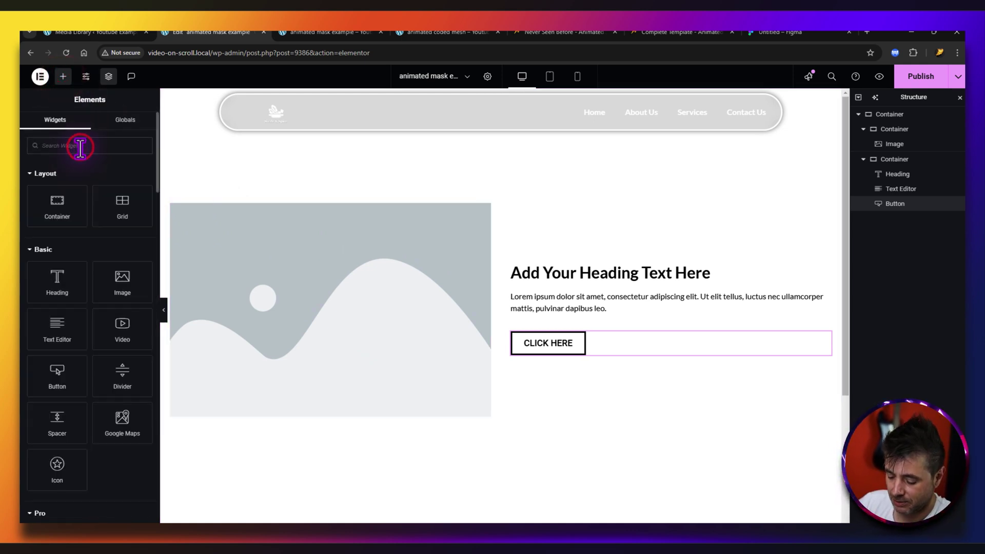
pyautogui.write('html')
pyautogui.moveTo(44, 177); pyautogui.dragTo(294, 340)
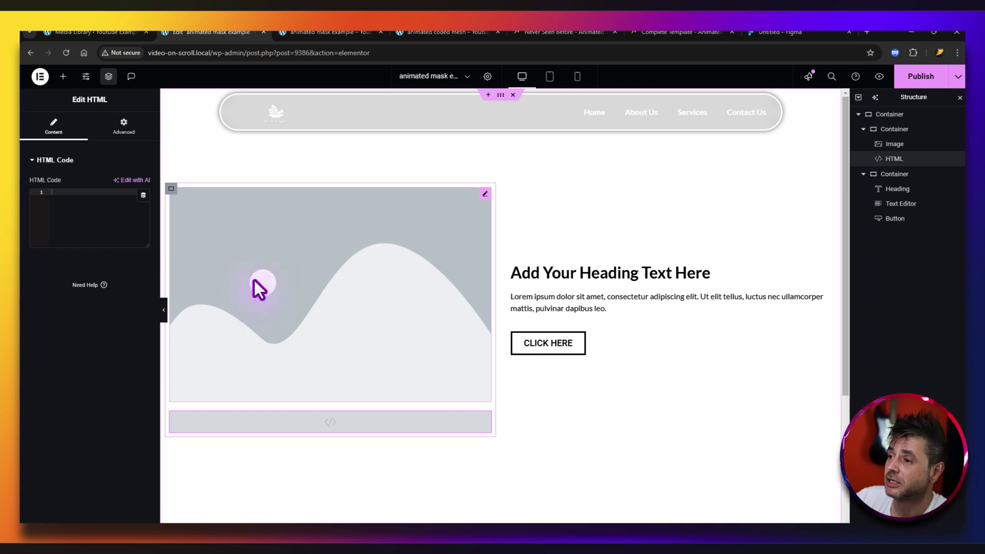
# Step: Copy the class name from the tutorial page and assign mig-image-mask as the image widget's CSS class
pyautogui.click(589, 33)
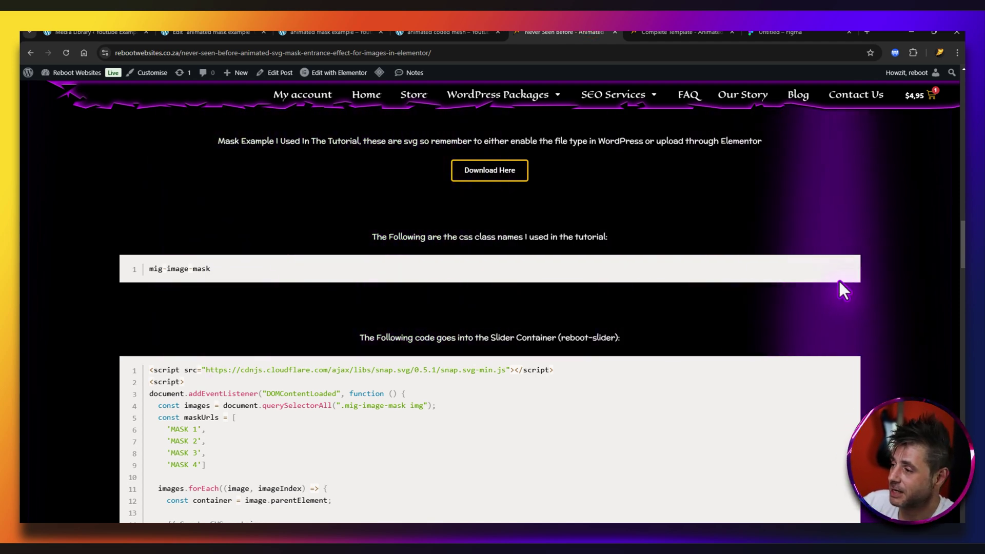
pyautogui.hotkey('ctrl', '2')
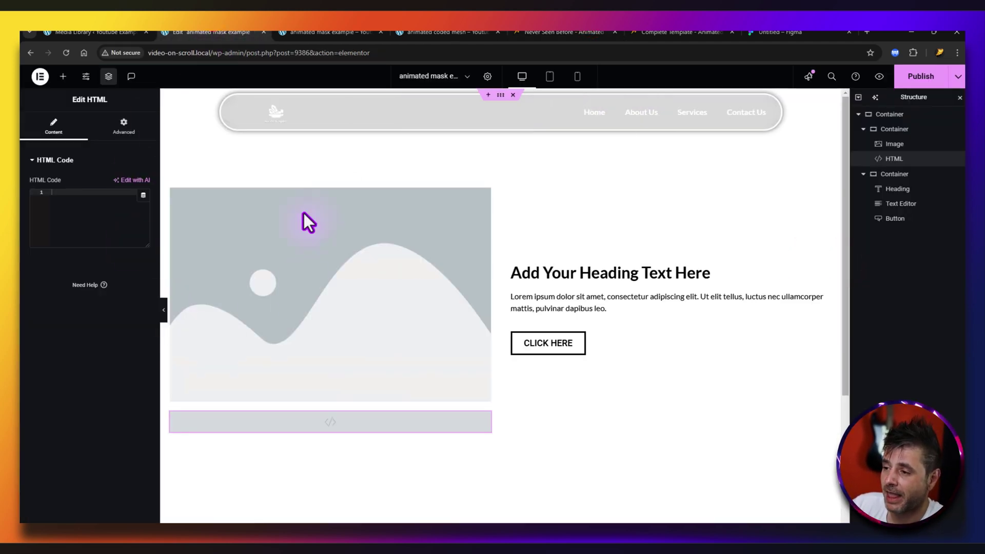
pyautogui.click(322, 275)
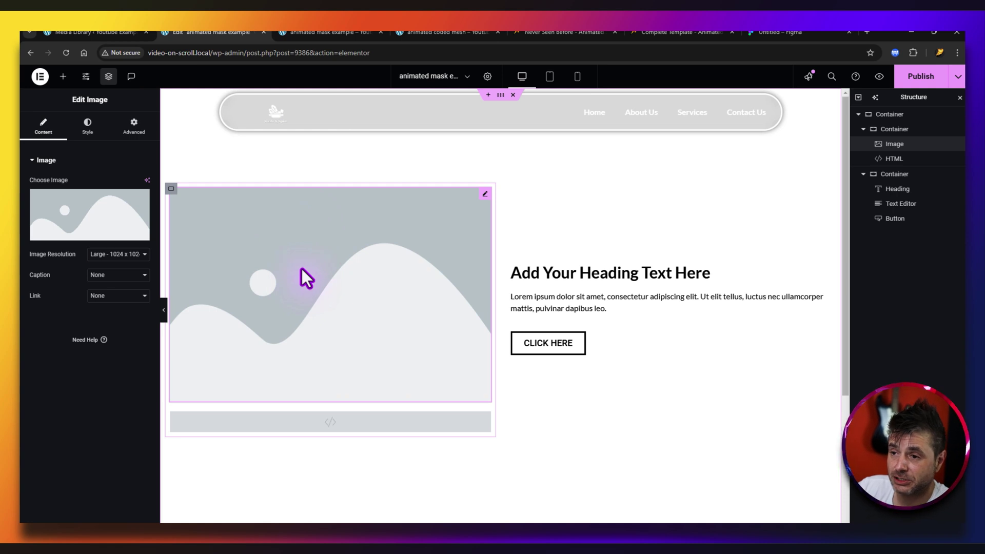
pyautogui.click(135, 127)
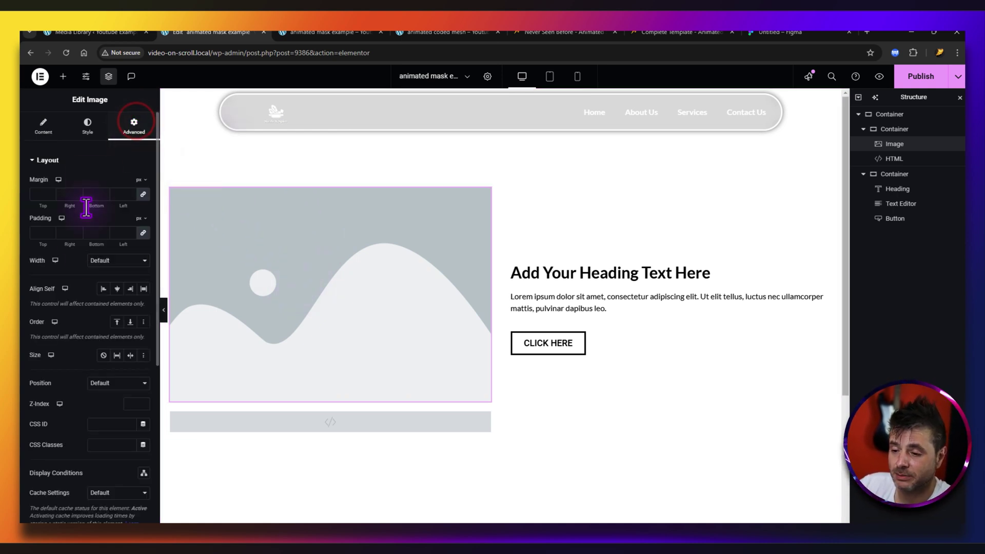
pyautogui.click(98, 439)
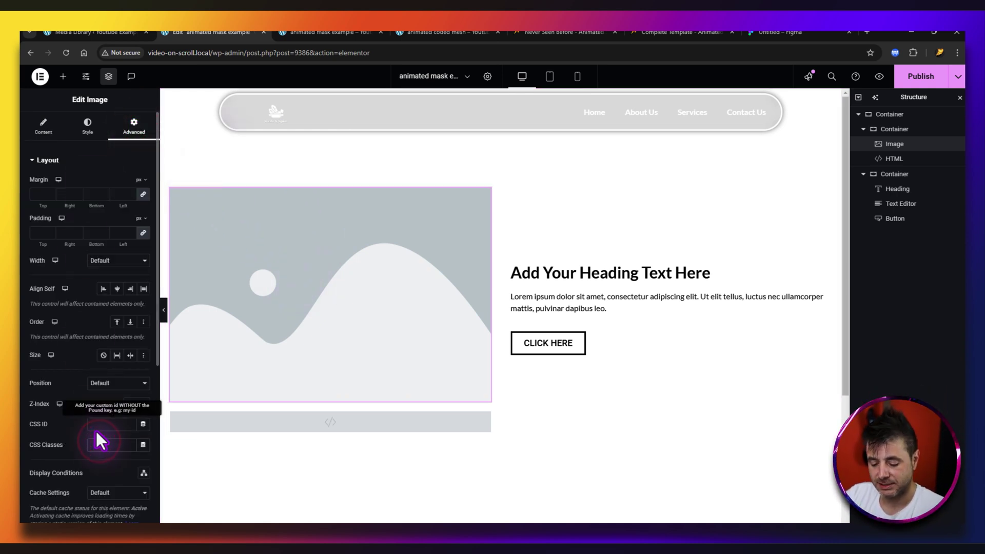
# Step: Copy the Snap.svg mask script from the tutorial page and paste it into the HTML widget's code
pyautogui.click(539, 31)
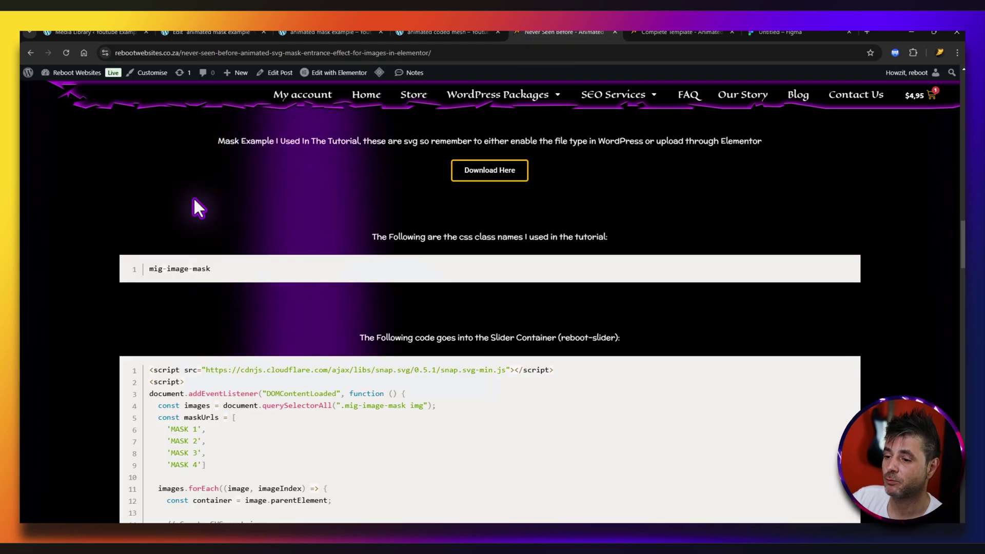
pyautogui.scroll(-3, 90, 285)
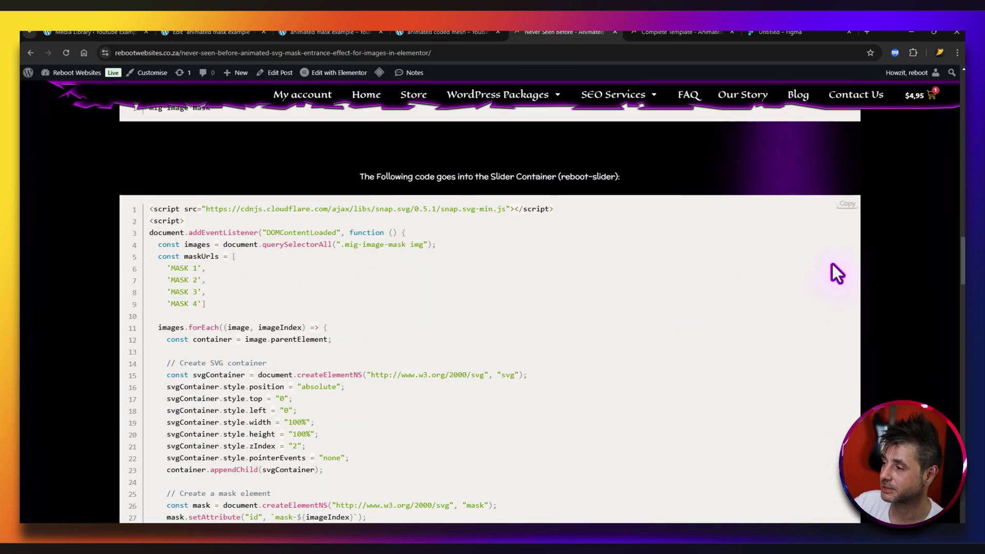
pyautogui.click(846, 204)
pyautogui.click(205, 32)
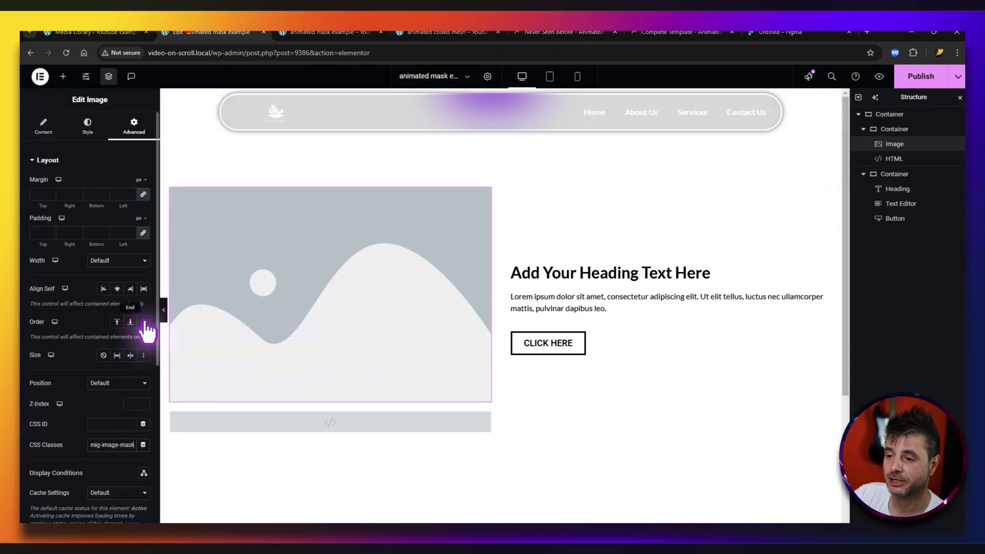
pyautogui.click(295, 430)
pyautogui.click(88, 220)
pyautogui.hotkey('ctrl', 'v')
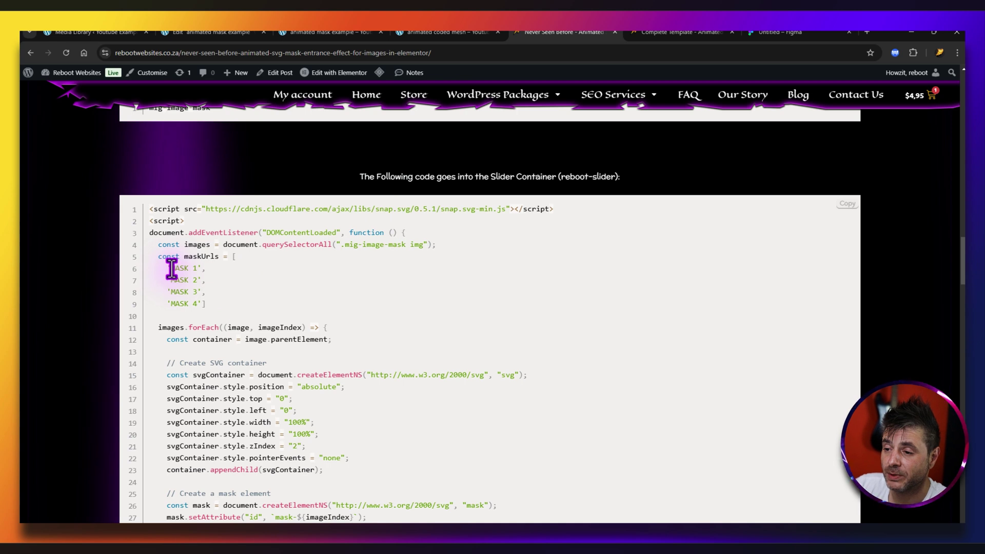
pyautogui.moveTo(195, 291); pyautogui.dragTo(163, 303)
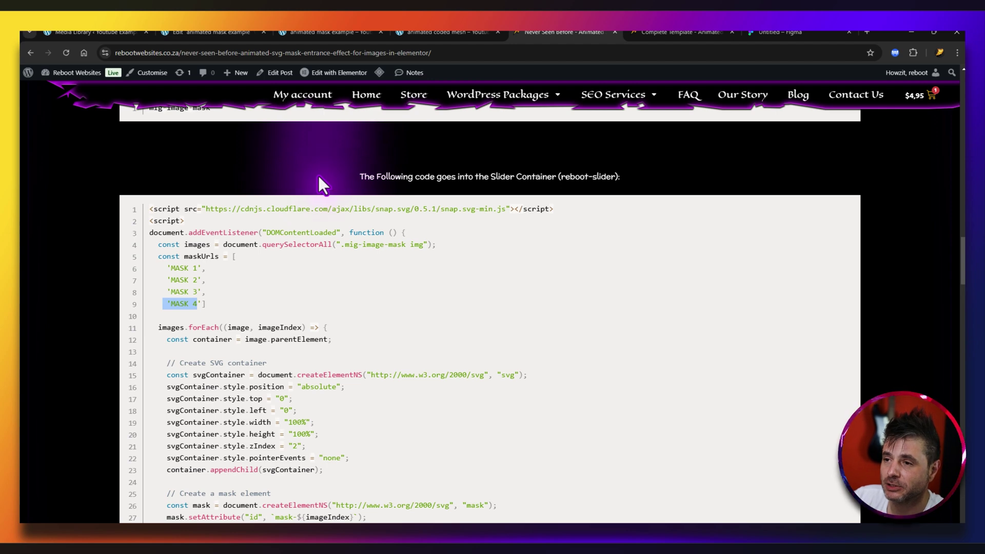
pyautogui.click(204, 32)
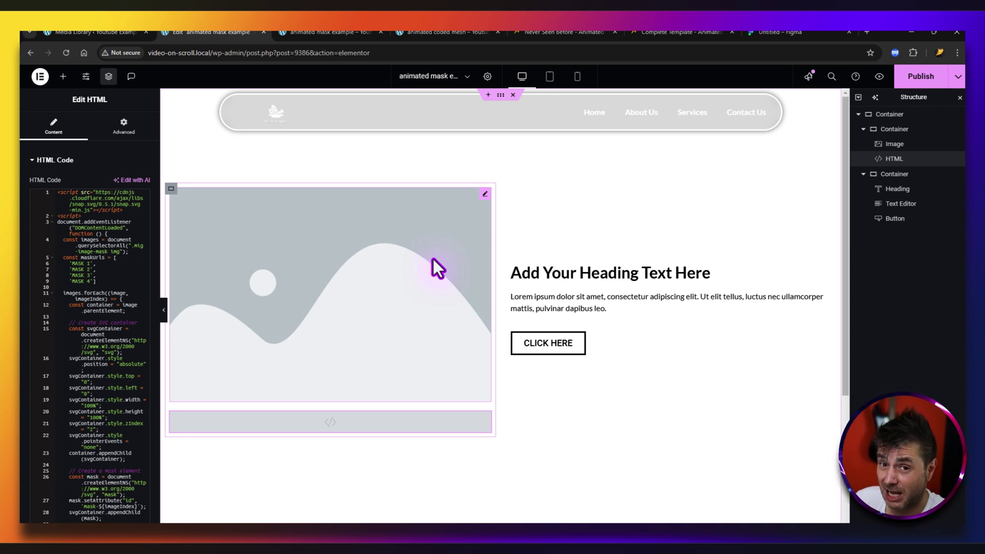
# Step: Replace the image widget's placeholder with the mountain landscape photo and enable its mask with the Custom shape
pyautogui.click(359, 238)
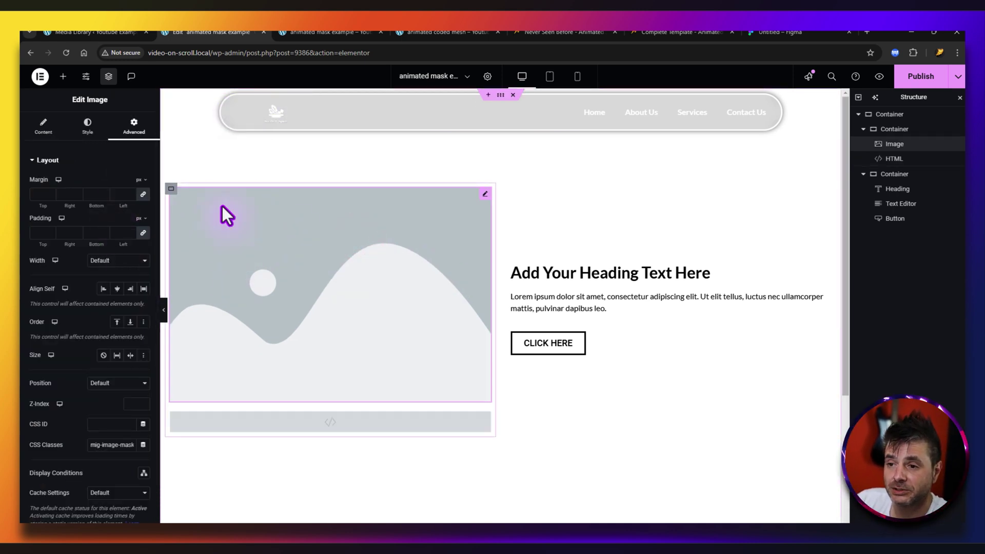
pyautogui.click(43, 124)
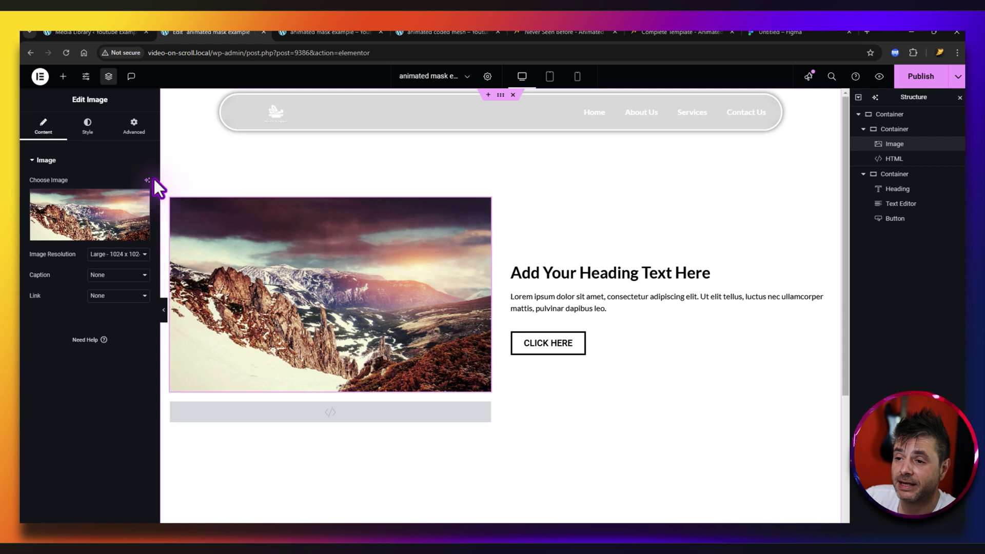
pyautogui.click(134, 125)
pyautogui.scroll(-7, 69, 325)
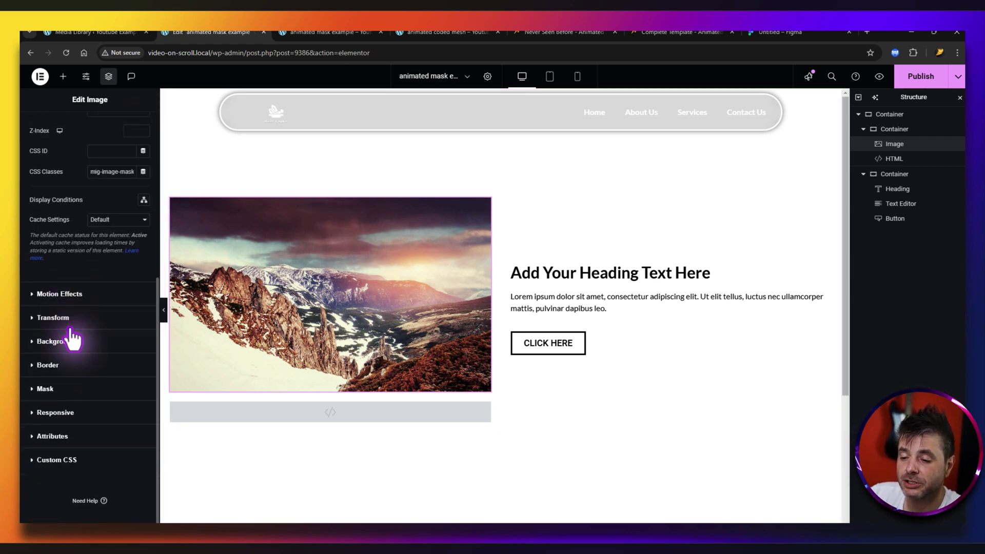
pyautogui.click(54, 388)
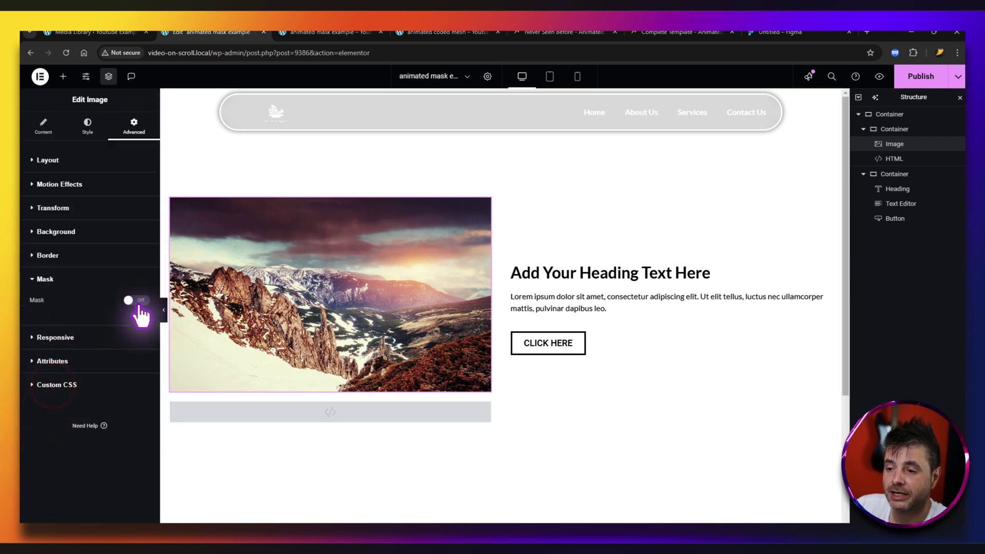
pyautogui.click(136, 300)
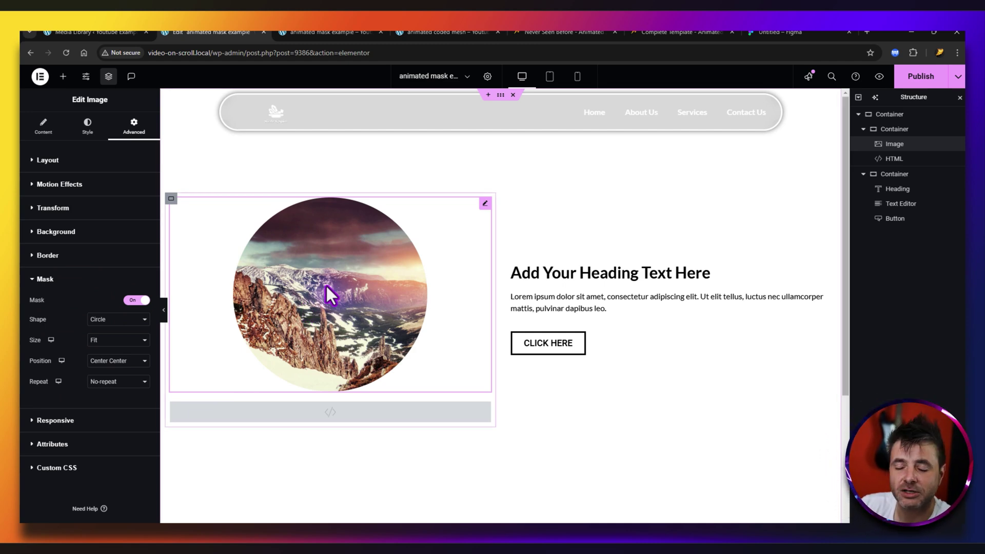
pyautogui.click(97, 319)
pyautogui.click(99, 402)
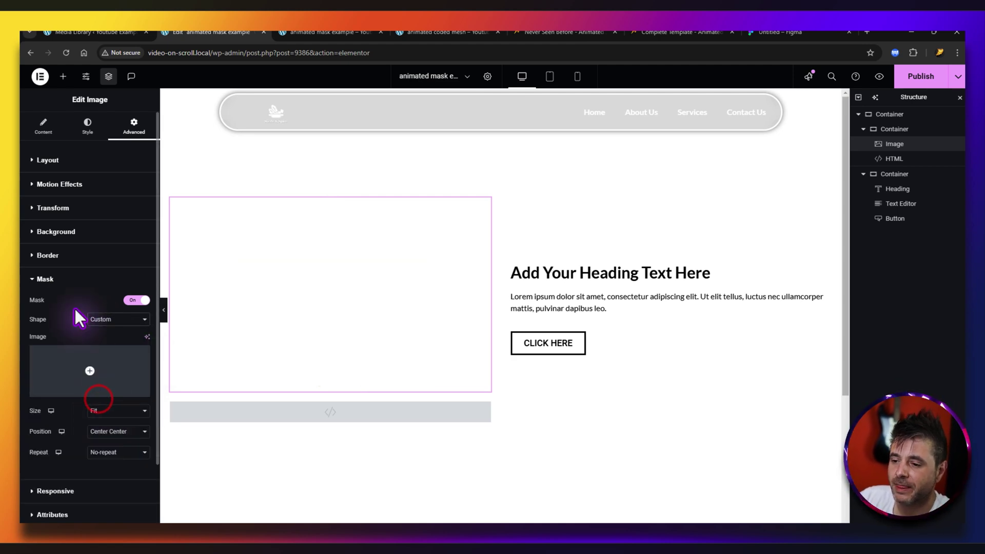
# Step: Upload the mask1 to mask4 SVG files from the Downloads folder and use mask1 as the image's custom mask
pyautogui.click(70, 367)
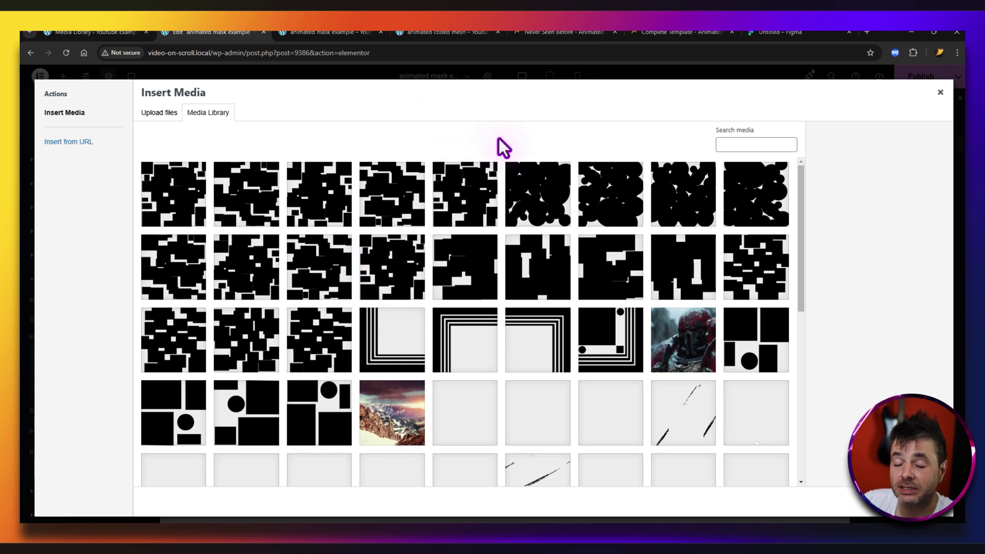
pyautogui.hotkey('alt', 'Tab')
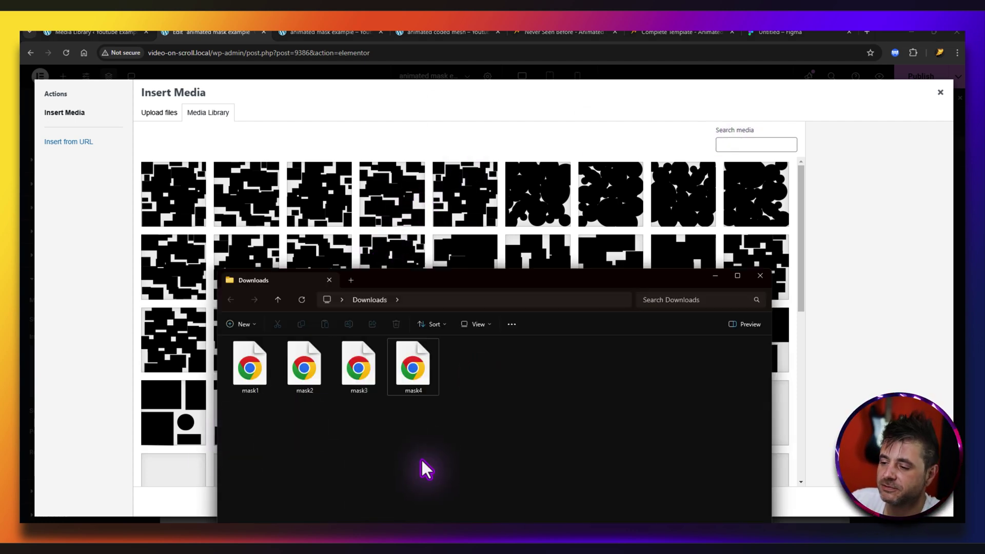
pyautogui.moveTo(468, 447); pyautogui.dragTo(215, 201)
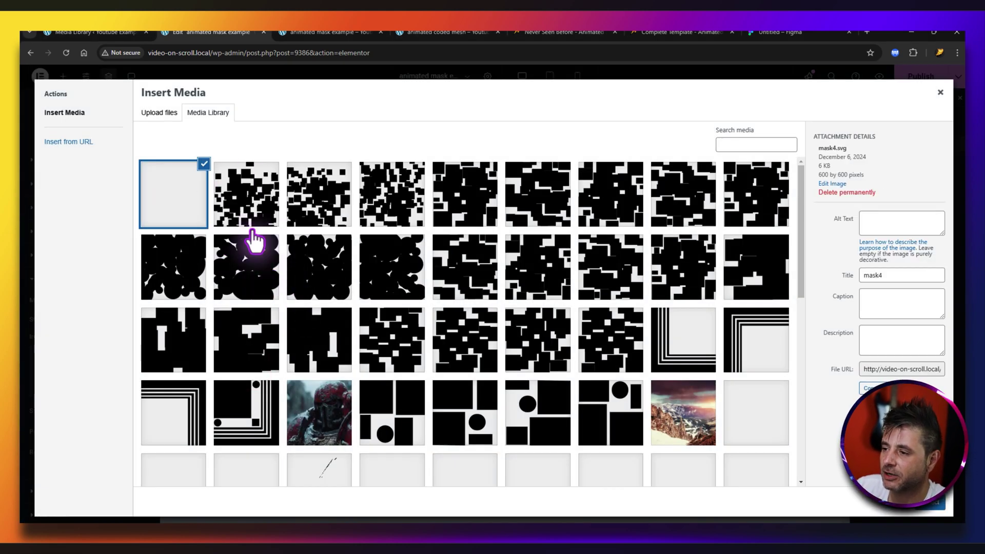
pyautogui.click(386, 191)
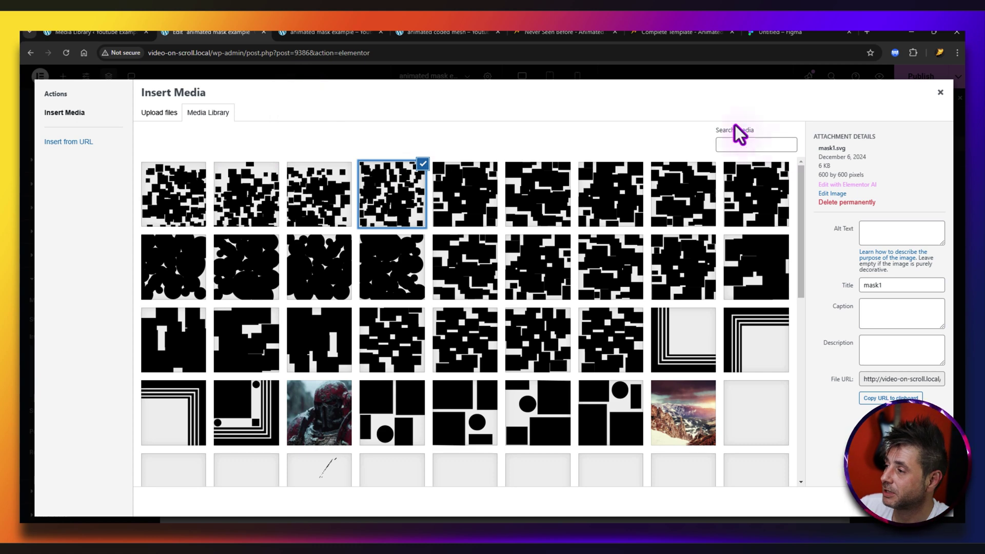
pyautogui.click(918, 502)
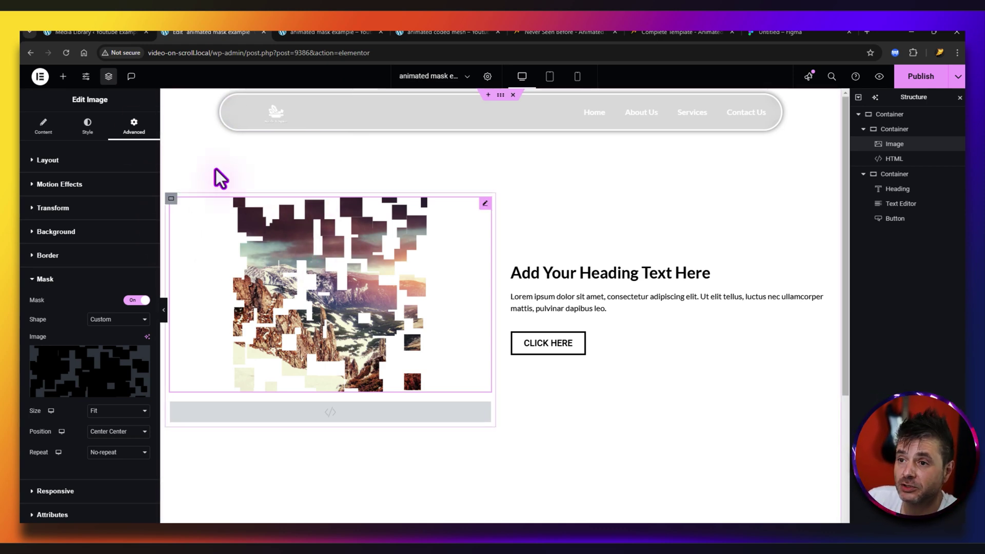
# Step: Copy the file URL of mask1.svg from the refreshed Media Library and replace the MASK 1 placeholder in the HTML code with it
pyautogui.click(98, 32)
pyautogui.click(941, 92)
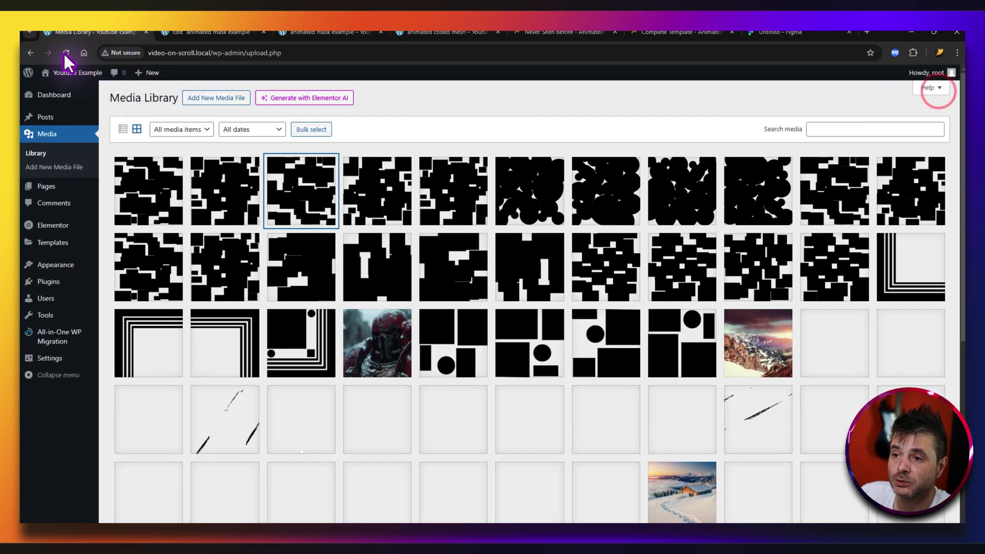
pyautogui.click(64, 53)
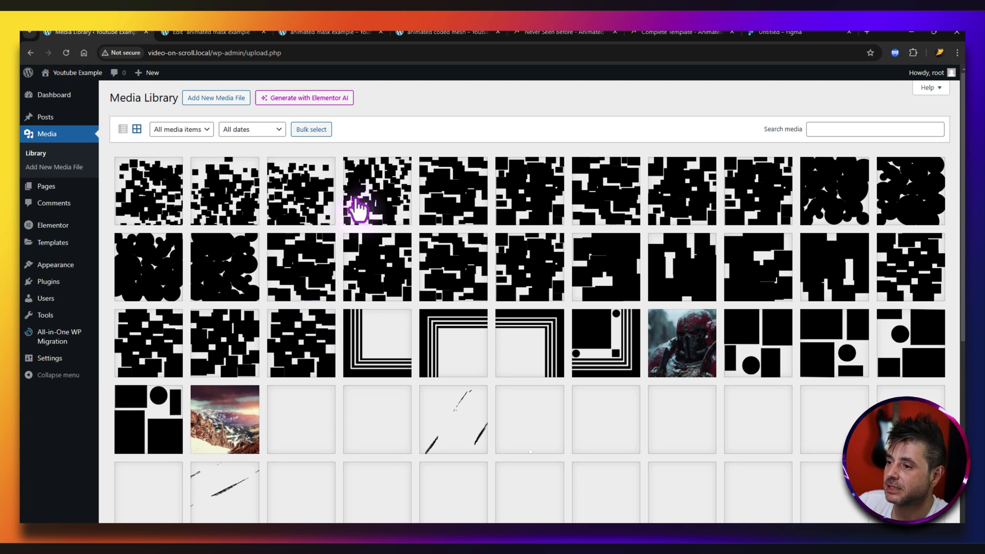
pyautogui.click(391, 175)
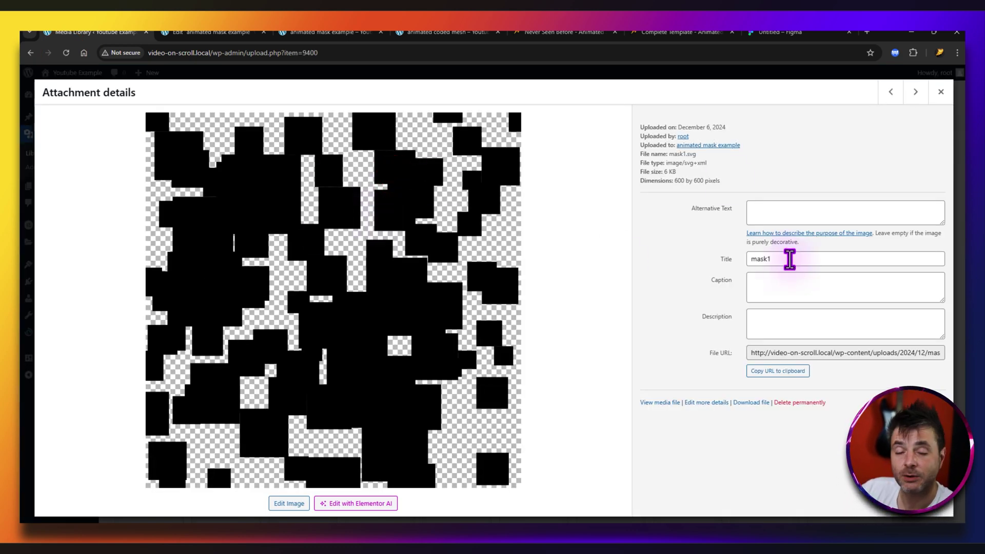
pyautogui.click(777, 374)
pyautogui.click(207, 33)
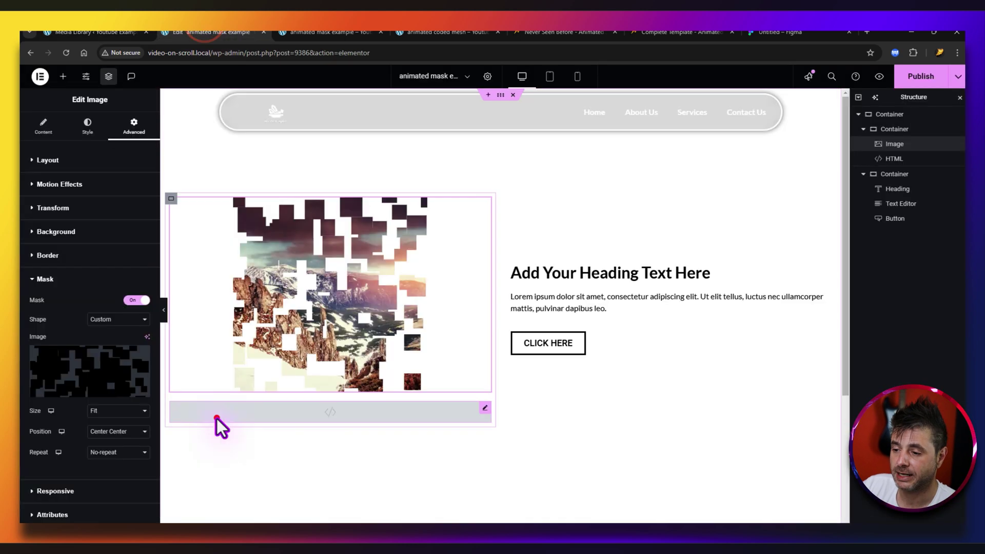
pyautogui.click(217, 418)
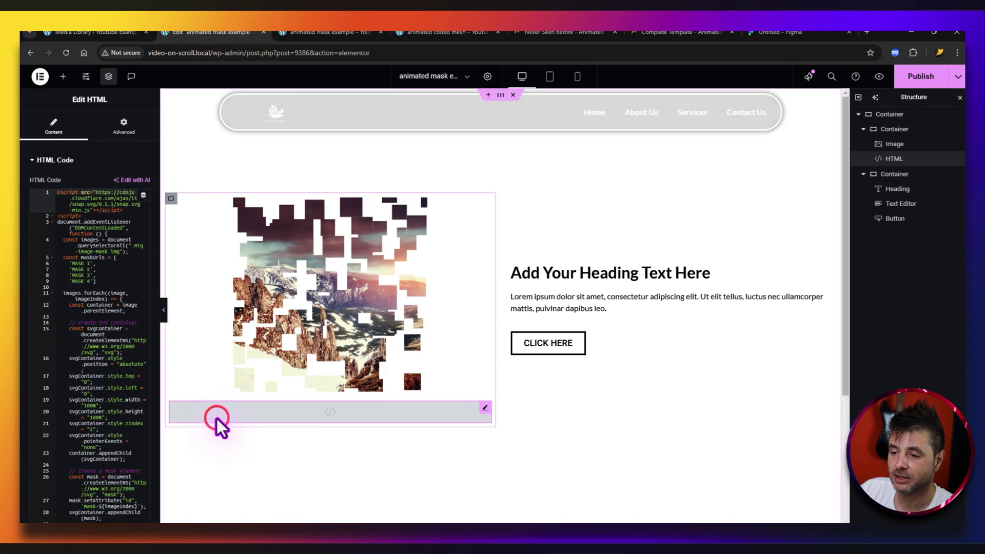
pyautogui.click(88, 265)
pyautogui.moveTo(88, 264); pyautogui.dragTo(72, 264)
pyautogui.hotkey('ctrl', 'v')
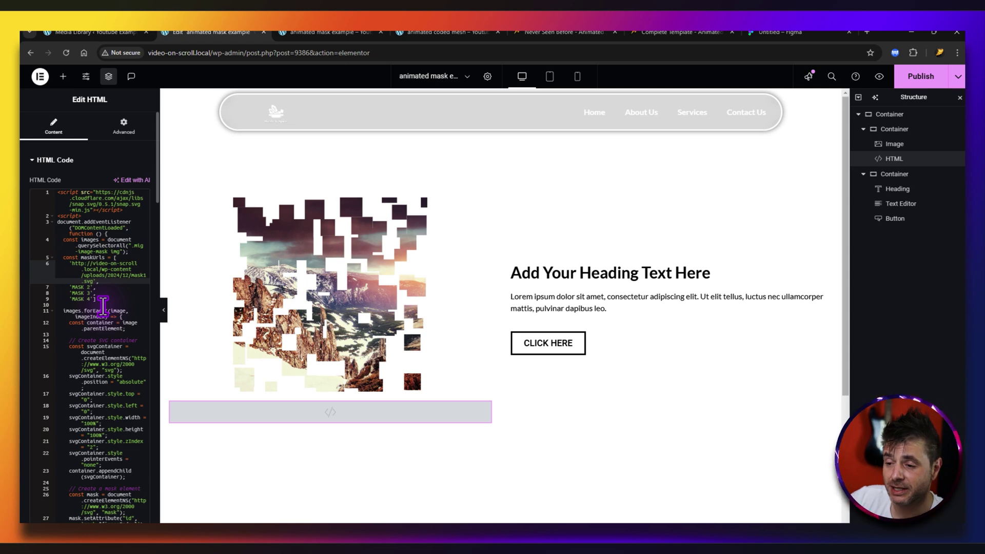
# Step: Copy the file URL of mask2.svg and replace the MASK 2 placeholder in the HTML code with it
pyautogui.click(123, 32)
pyautogui.click(892, 93)
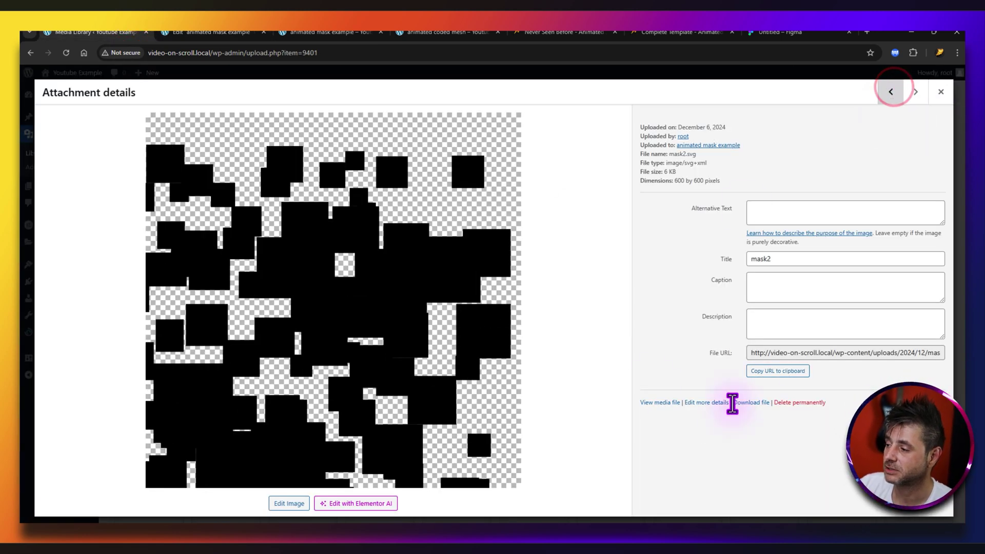
pyautogui.click(775, 371)
pyautogui.click(210, 32)
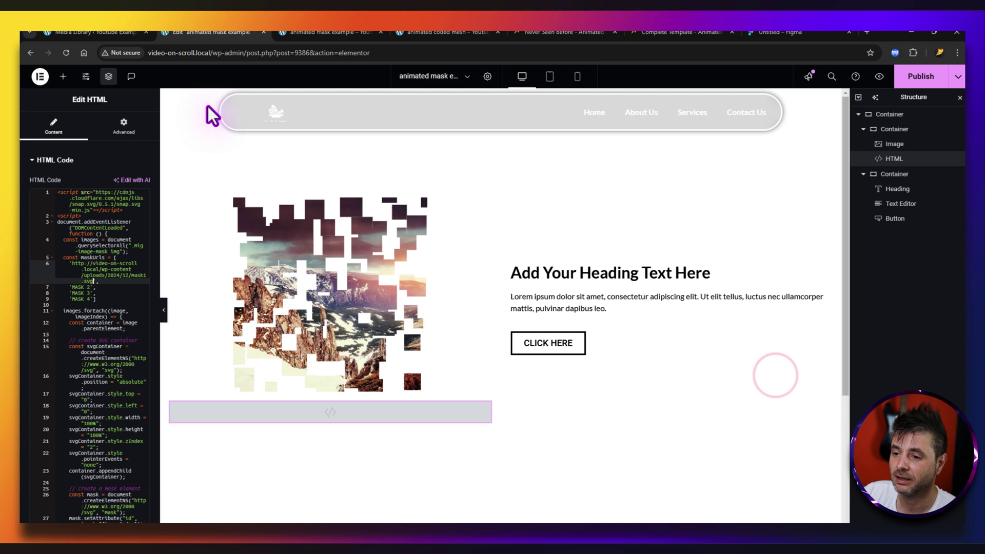
pyautogui.click(76, 283)
# Step: Copy the file URL of mask3.svg and replace the MASK 3 placeholder in the HTML code with it
pyautogui.click(102, 32)
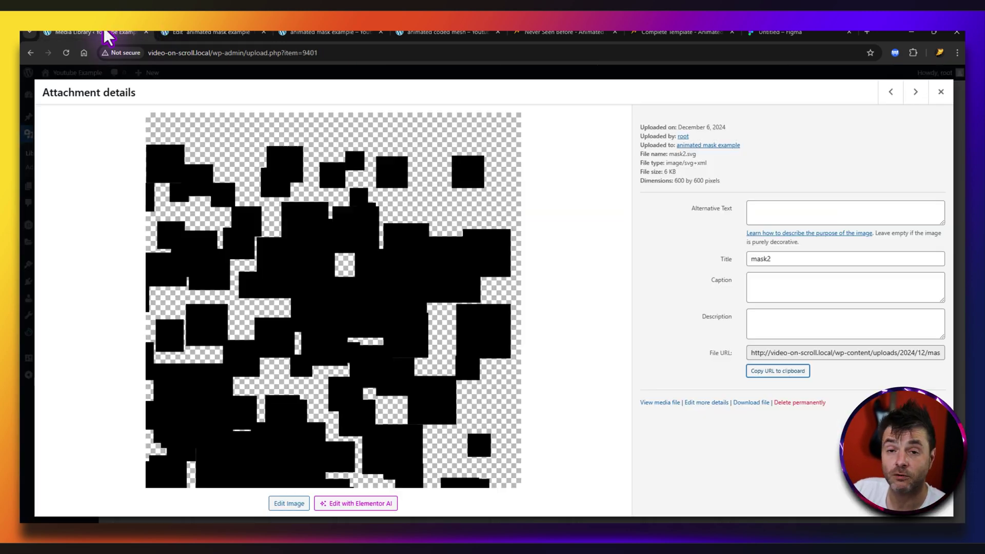
pyautogui.click(890, 92)
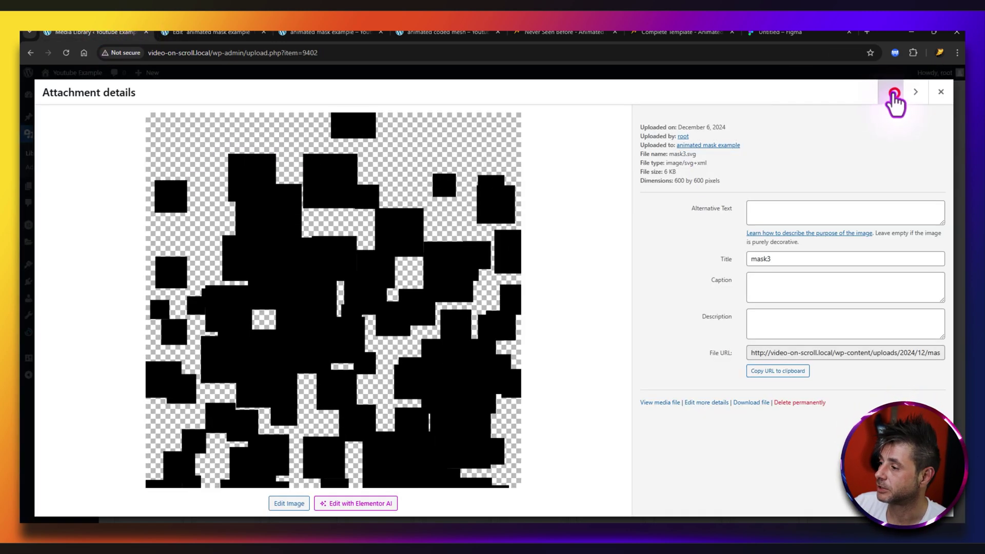
pyautogui.click(788, 371)
pyautogui.click(225, 33)
# Step: Copy the file URL of mask4.svg and replace the MASK 4 placeholder in the HTML code with it
pyautogui.click(102, 32)
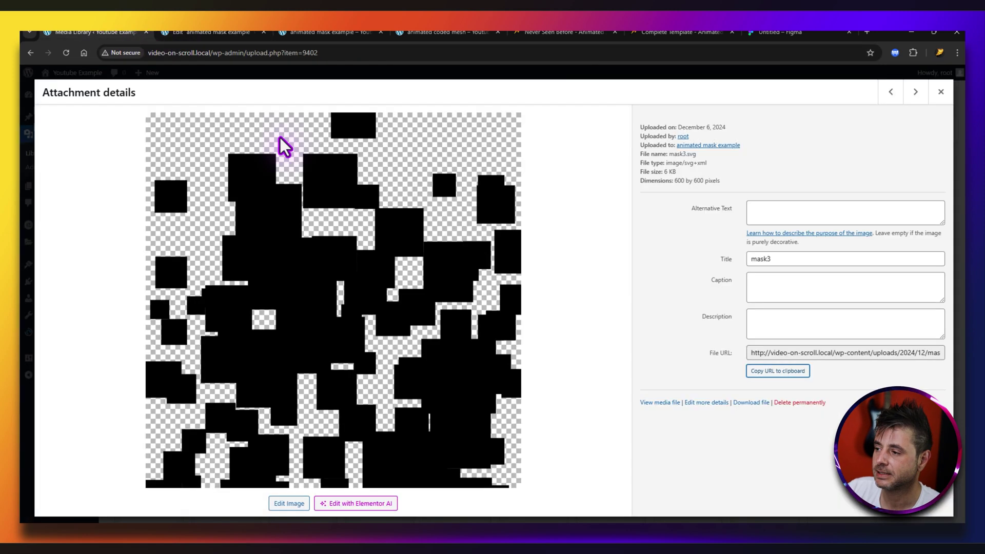
pyautogui.click(891, 92)
pyautogui.click(776, 370)
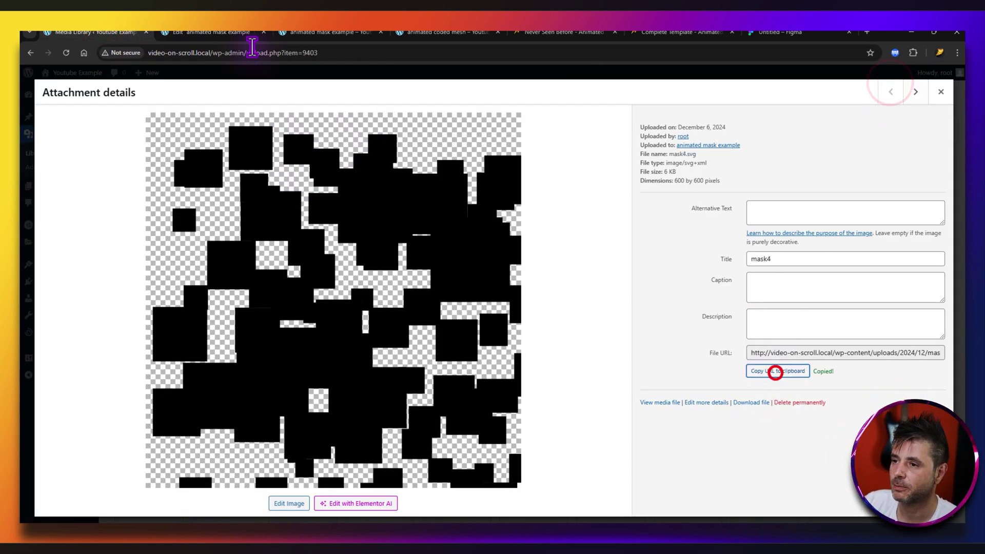
pyautogui.click(203, 32)
pyautogui.hotkey('ctrl', 'v')
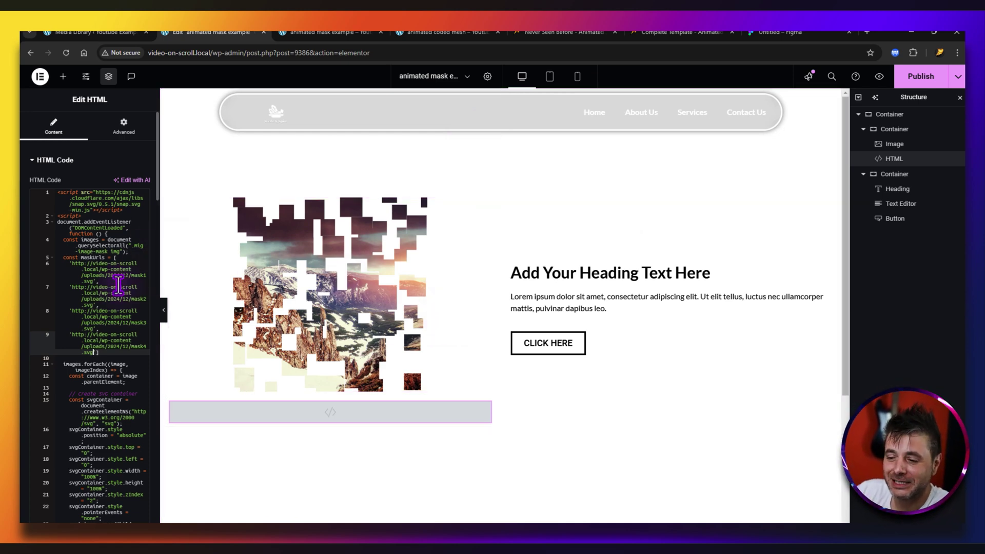
# Step: Widen the code editor and examine the path.animate line that controls the animation's speed and easing type
pyautogui.scroll(-2, 124, 286)
pyautogui.scroll(-15, 123, 286)
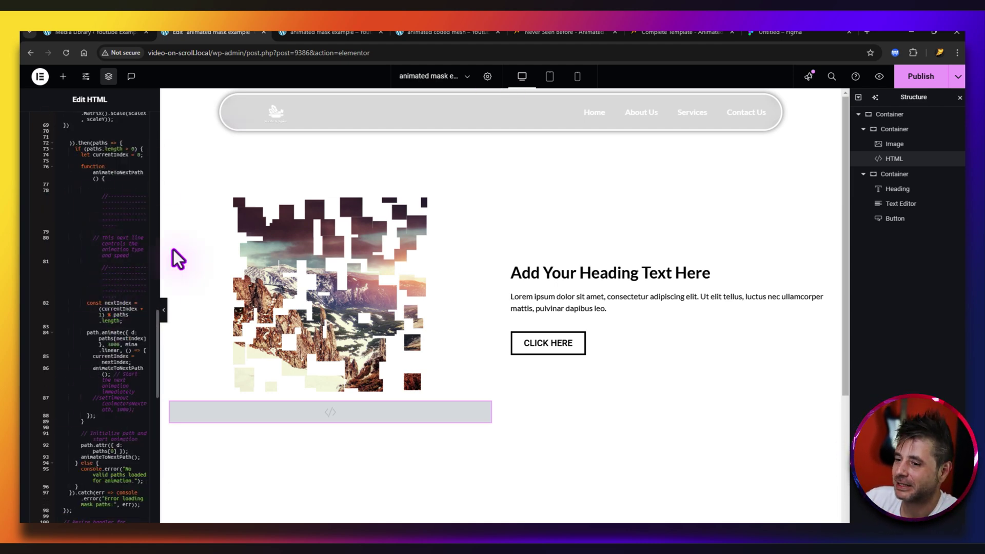
pyautogui.moveTo(160, 301); pyautogui.dragTo(439, 304)
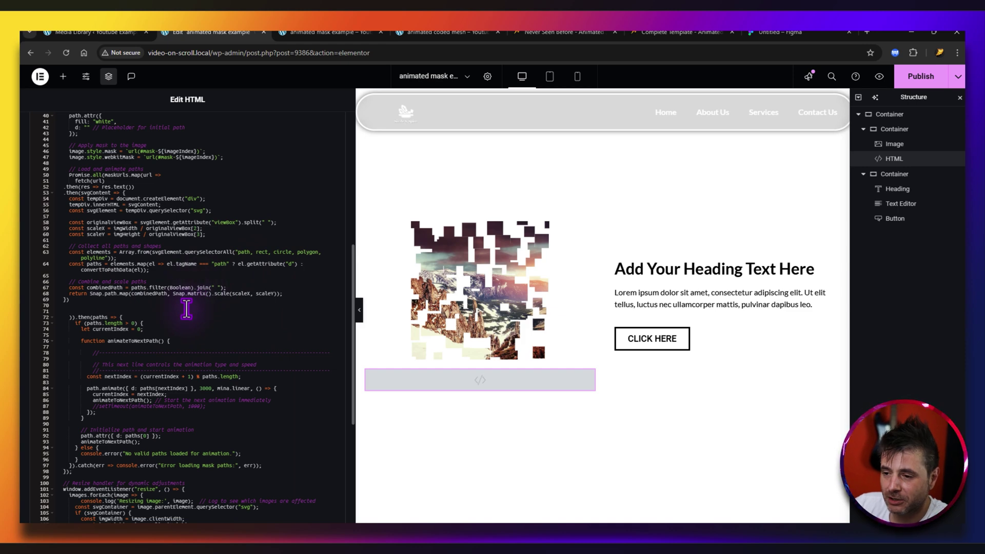
pyautogui.click(92, 351)
pyautogui.moveTo(176, 366); pyautogui.dragTo(322, 370)
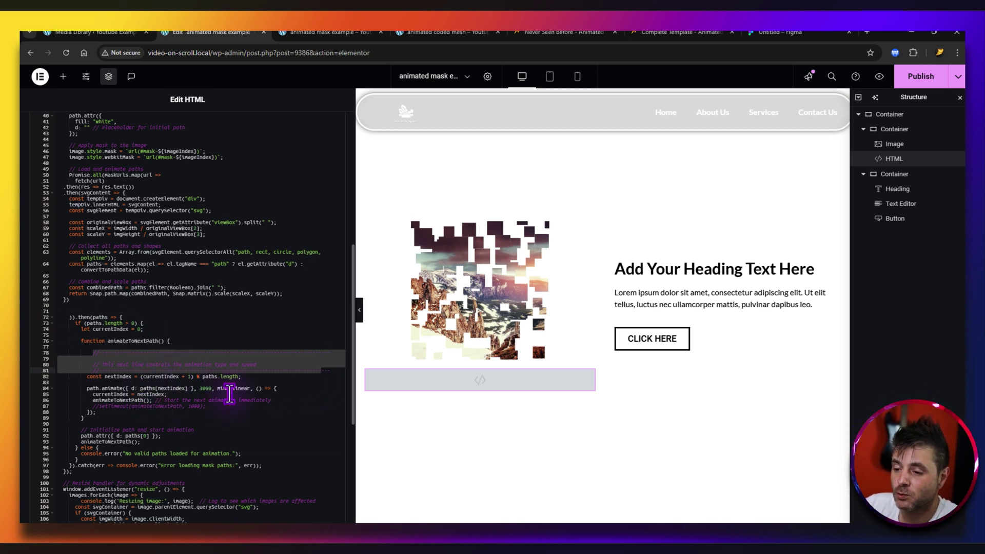
pyautogui.click(205, 388)
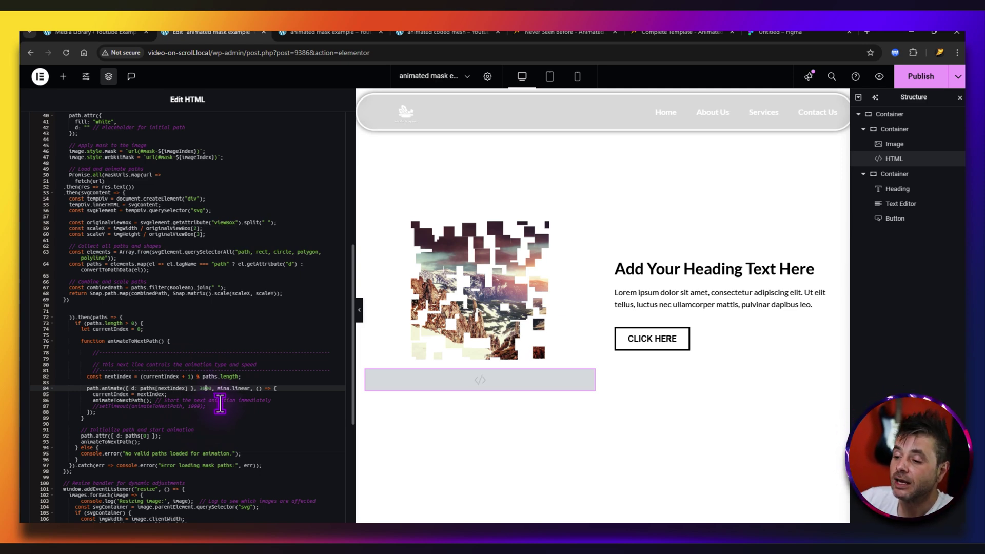
pyautogui.click(250, 388)
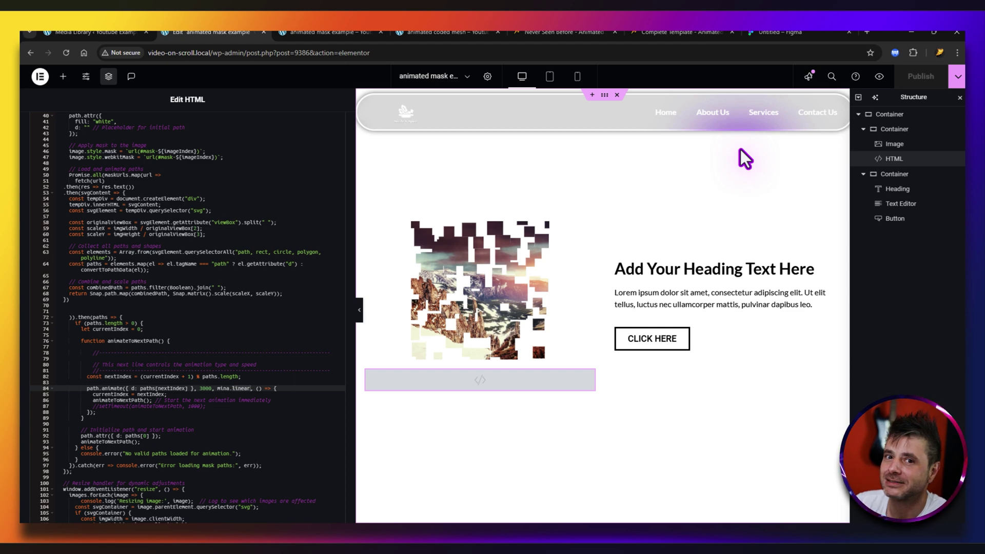
# Step: Preview the page to check the morphing mask image, and return to the Elementor editor
pyautogui.click(878, 76)
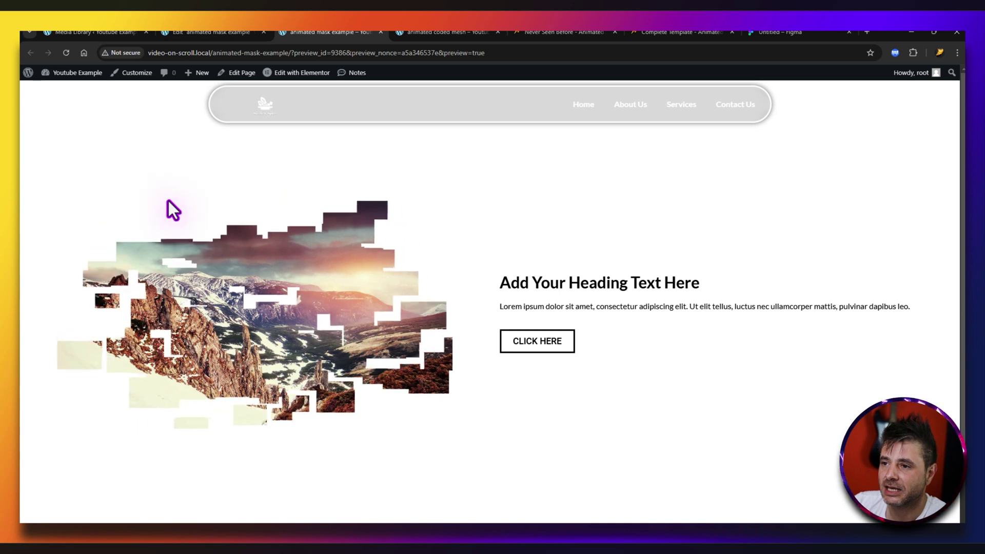
pyautogui.click(215, 33)
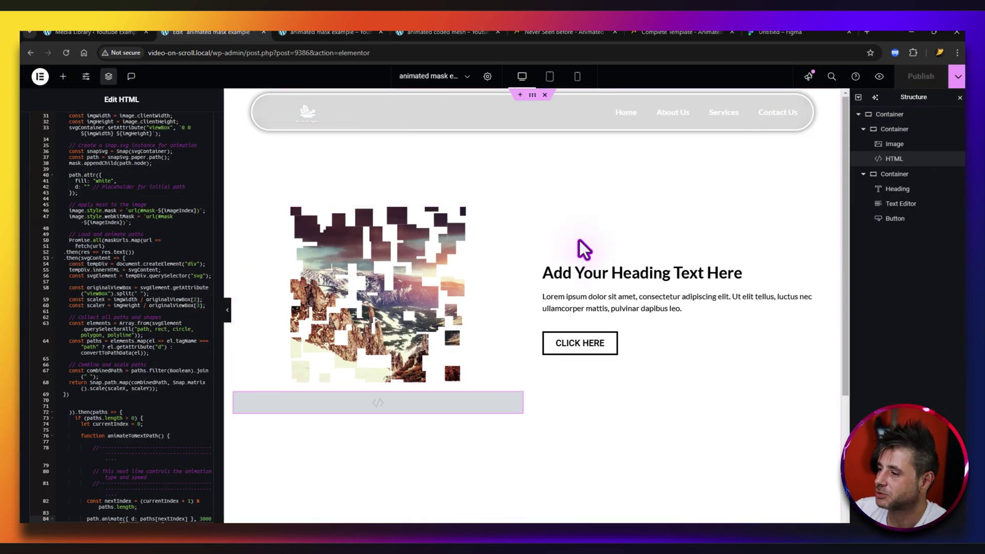
# Step: Delete the container holding the heading, text and button, and preview the page with the enlarged mask image
pyautogui.click(883, 175)
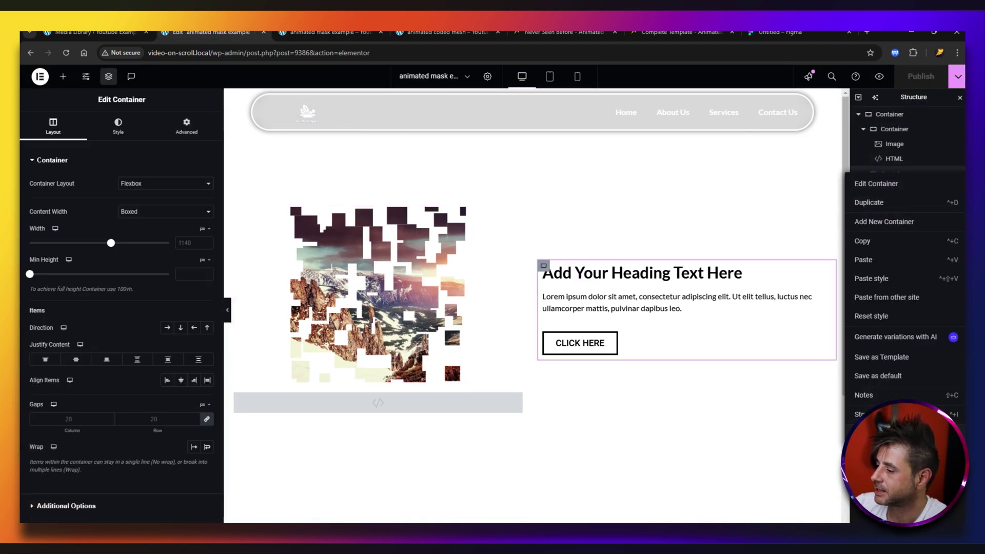
pyautogui.press('Delete')
pyautogui.click(322, 259)
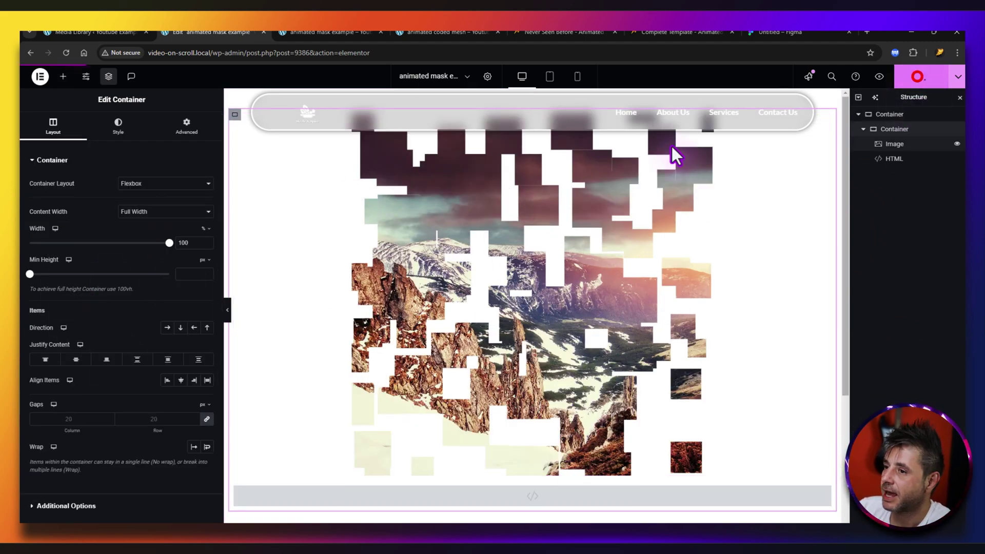
pyautogui.click(879, 76)
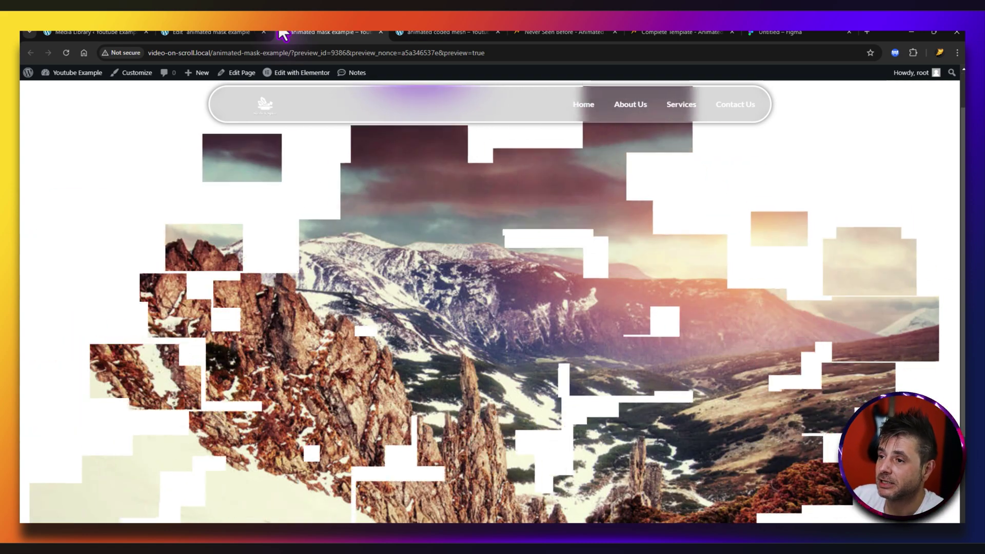
# Step: Give the outermost container a classic black #000000 background in the editor, and preview the page again
pyautogui.click(241, 32)
pyautogui.click(891, 115)
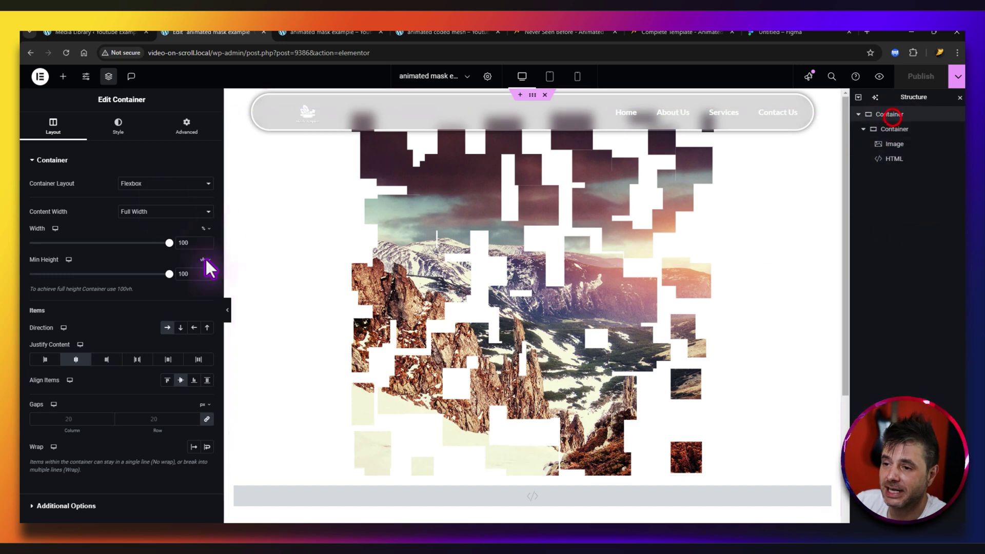
pyautogui.click(121, 126)
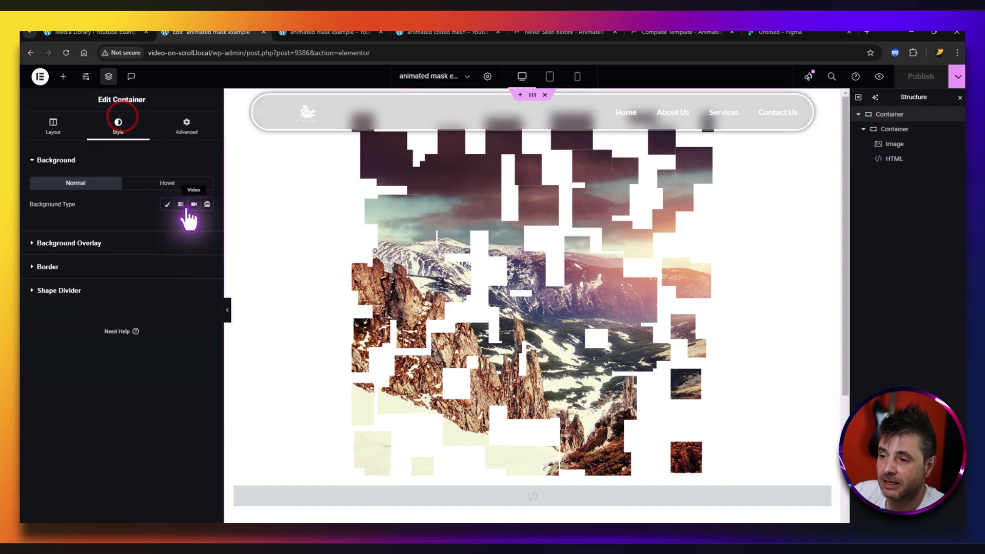
pyautogui.click(167, 203)
pyautogui.click(207, 225)
pyautogui.moveTo(182, 304); pyautogui.dragTo(130, 332)
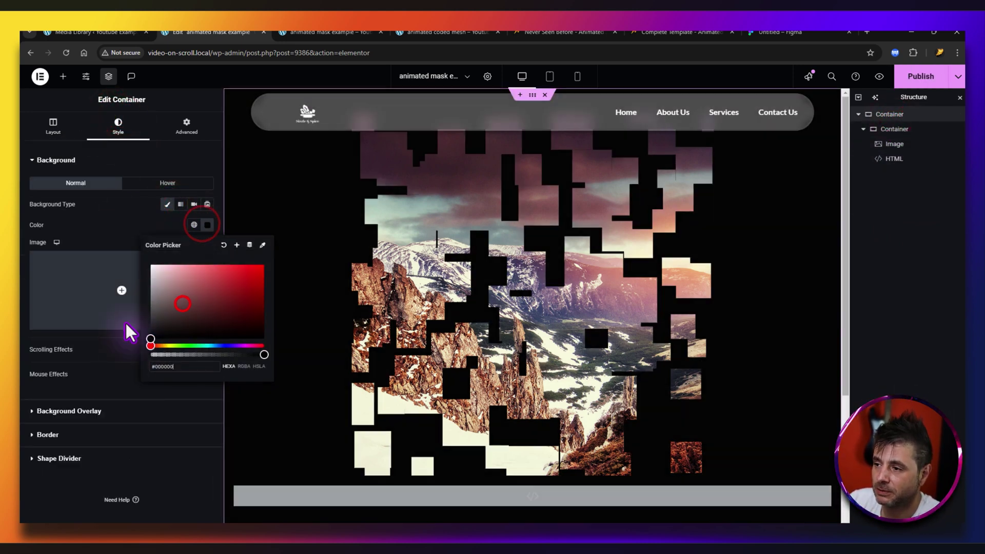
pyautogui.click(104, 211)
pyautogui.click(879, 76)
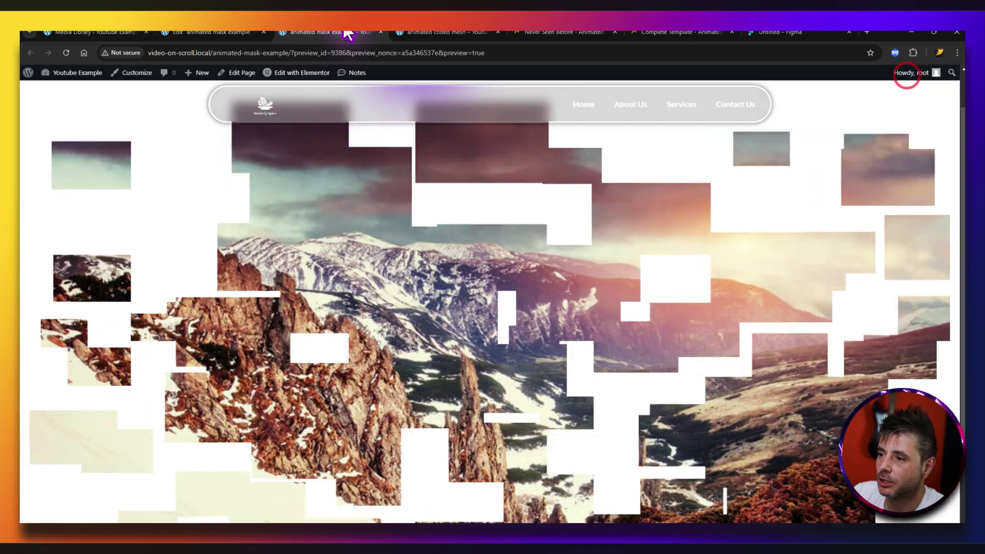